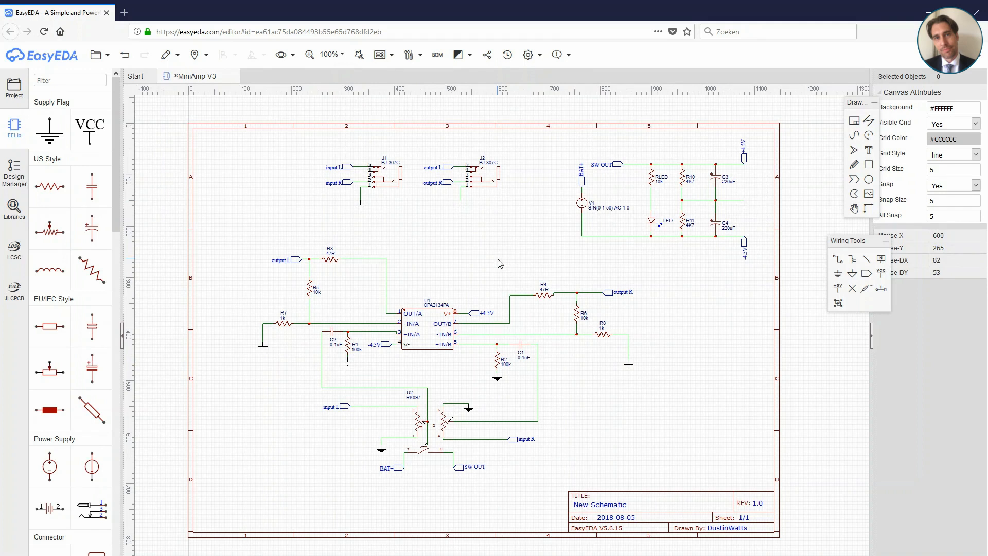
# Step: Rename resistor R1 as R1L and resistor R2 as R1R
pyautogui.doubleClick(356, 346)
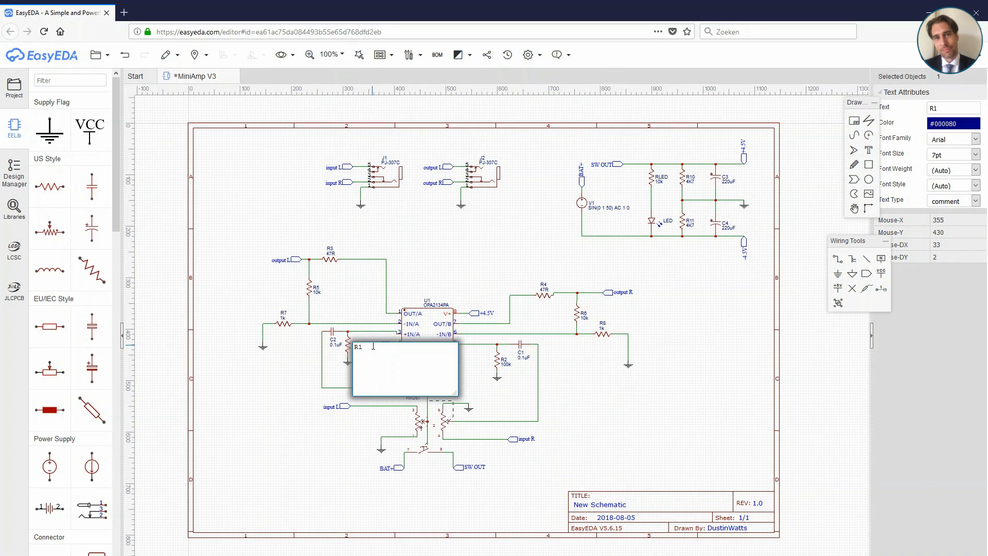
pyautogui.write('L')
pyautogui.click(466, 255)
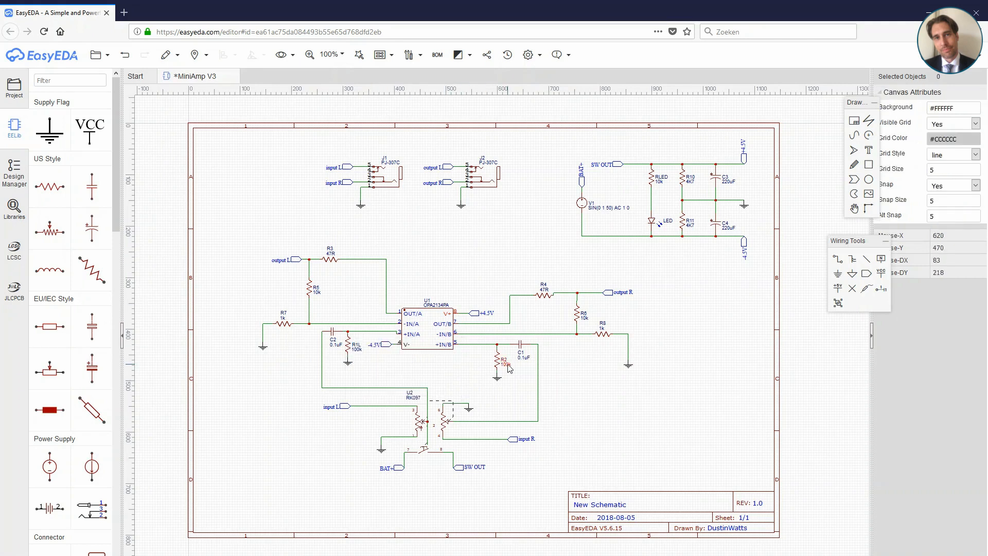
pyautogui.doubleClick(507, 364)
pyautogui.press('BackSpace')
pyautogui.write('1R')
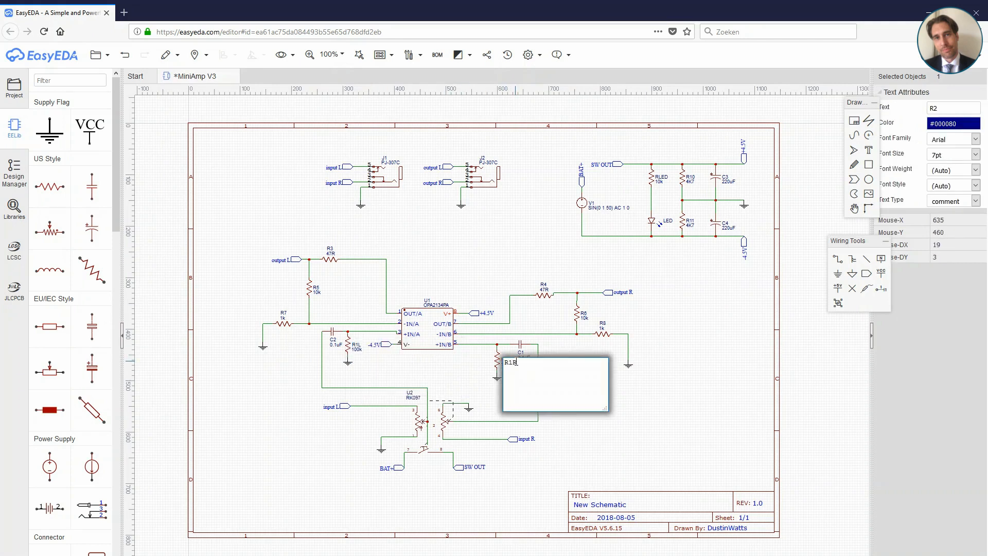
pyautogui.click(492, 277)
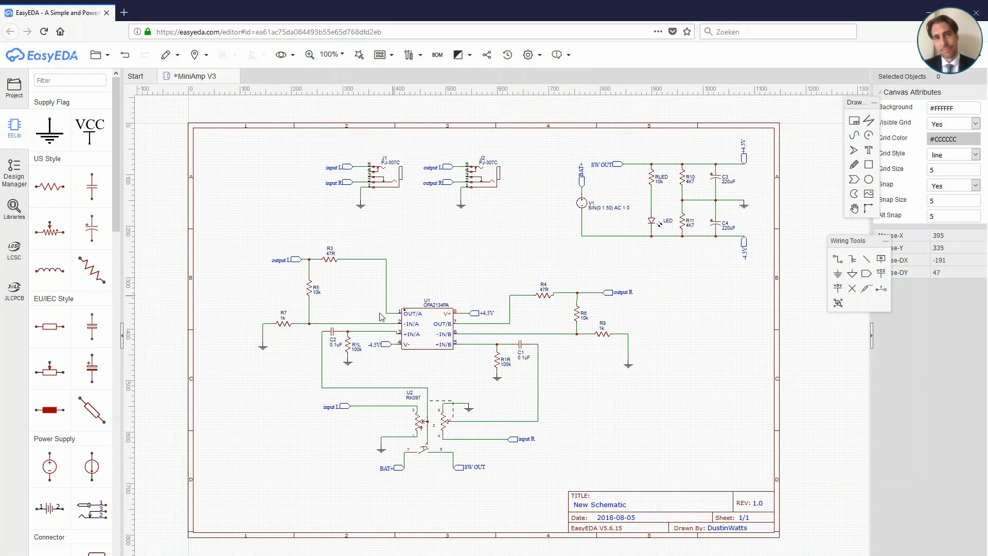
# Step: Rename the 0.1uF capacitors: C2 as C1L and C1 as C1R
pyautogui.doubleClick(333, 339)
pyautogui.write('C1L')
pyautogui.click(459, 259)
pyautogui.doubleClick(521, 352)
pyautogui.write('R')
pyautogui.click(502, 260)
# Step: Rename the 47R output resistors: R3 as R2L and R4 as R2R
pyautogui.doubleClick(330, 249)
pyautogui.write('2L')
pyautogui.click(447, 250)
pyautogui.doubleClick(545, 285)
pyautogui.press('BackSpace')
pyautogui.write('2R')
pyautogui.click(562, 276)
# Step: Rename the 10k feedback resistors: R6 as R3R and R5 as R3L
pyautogui.doubleClick(585, 314)
pyautogui.press('BackSpace')
pyautogui.write('3R')
pyautogui.click(582, 261)
pyautogui.doubleClick(318, 287)
pyautogui.press('BackSpace')
pyautogui.write('3L')
# Step: Rename the 1k resistors: R7 as R4L and R8 as R4R
pyautogui.doubleClick(283, 312)
pyautogui.press('BackSpace')
pyautogui.write('4L')
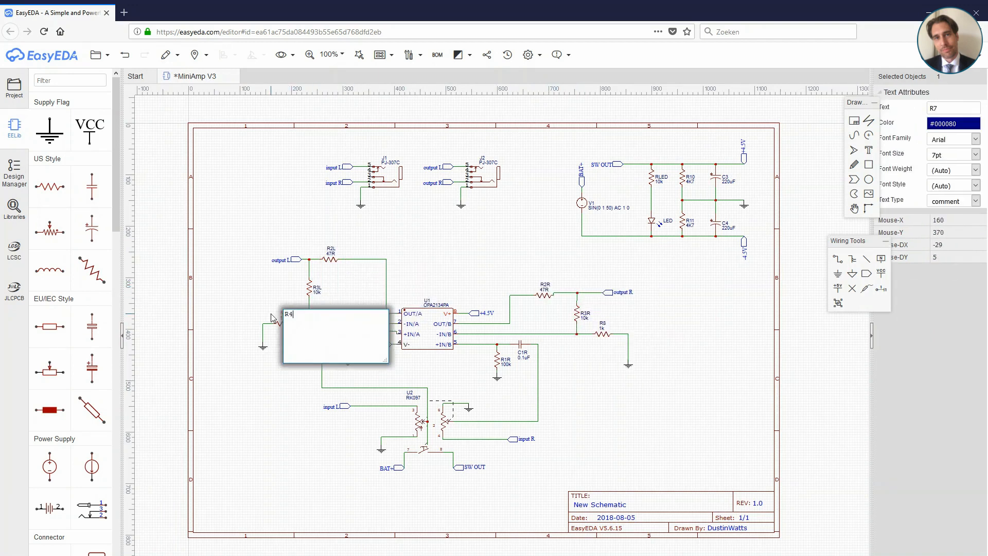
pyautogui.doubleClick(603, 324)
pyautogui.press('BackSpace')
pyautogui.write('4R')
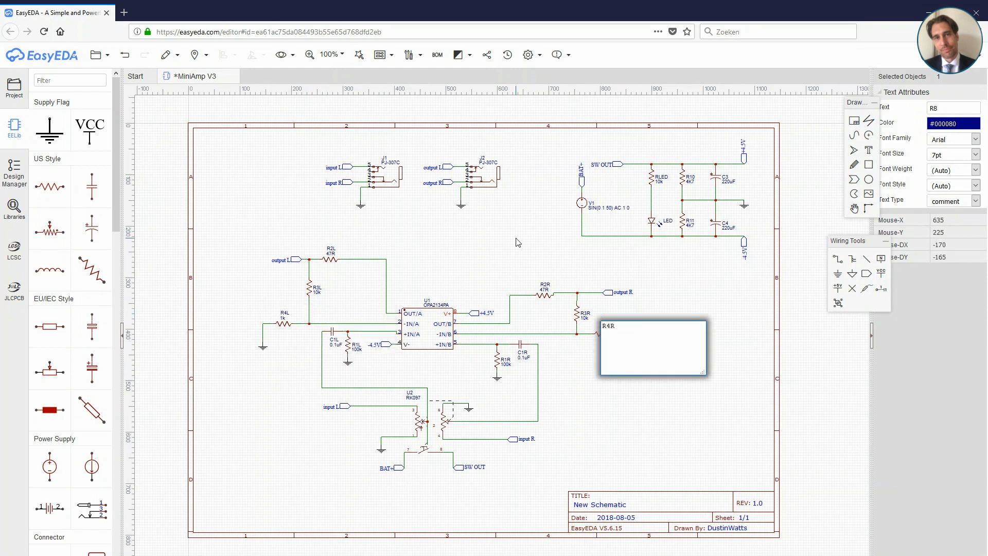
pyautogui.click(516, 243)
# Step: Rename the 4K7 divider resistors in the power section: R10 as R5L and R11 as R5R
pyautogui.click(690, 178)
pyautogui.doubleClick(689, 178)
pyautogui.press('BackSpace')
pyautogui.press('BackSpace')
pyautogui.write('5L')
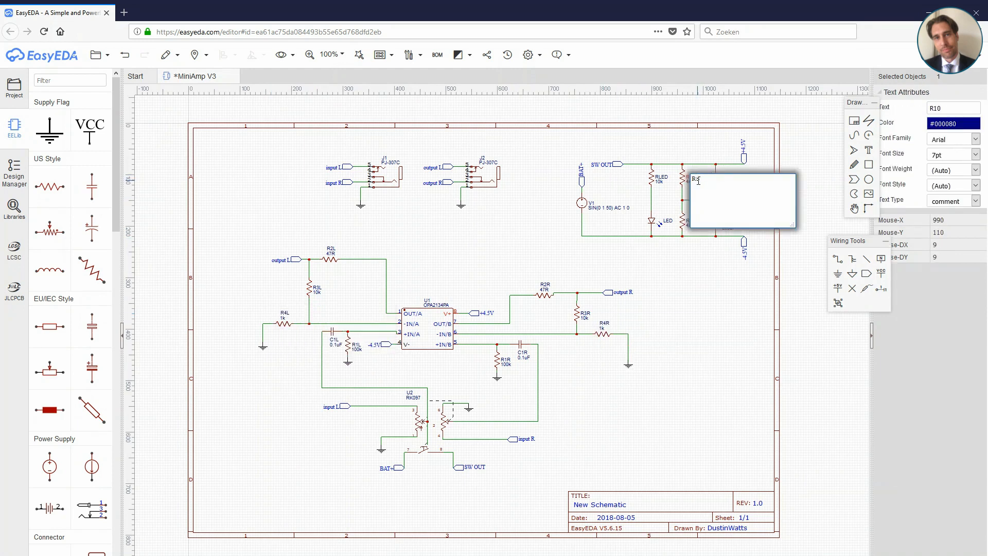
pyautogui.click(721, 247)
pyautogui.doubleClick(690, 222)
pyautogui.moveTo(700, 227); pyautogui.dragTo(697, 226)
pyautogui.write('5R')
pyautogui.click(694, 286)
# Step: Rename the 220uF capacitors: C3 as C2L and C4 as C2R
pyautogui.doubleClick(725, 177)
pyautogui.moveTo(725, 178); pyautogui.dragTo(761, 192)
pyautogui.write('C2L')
pyautogui.click(729, 293)
pyautogui.doubleClick(725, 223)
pyautogui.write('2R')
pyautogui.click(697, 318)
# Step: Set the voltage source's value to 9V DC and rename the source as BAT
pyautogui.doubleClick(594, 209)
pyautogui.moveTo(668, 210); pyautogui.dragTo(582, 204)
pyautogui.write('9V')
pyautogui.click(547, 204)
pyautogui.doubleClick(594, 202)
pyautogui.write('BAT')
pyautogui.click(549, 191)
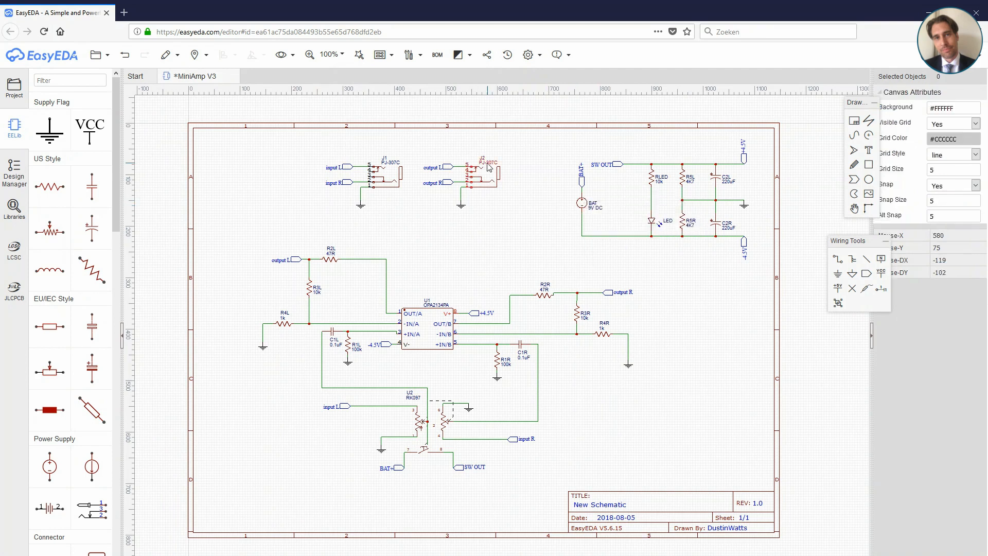
# Step: Rename audio jack J2 as OUT and audio jack J1 as IN
pyautogui.doubleClick(483, 157)
pyautogui.moveTo(491, 159); pyautogui.dragTo(474, 160)
pyautogui.write('OUT')
pyautogui.doubleClick(386, 157)
pyautogui.moveTo(395, 160); pyautogui.dragTo(380, 159)
pyautogui.write('IN')
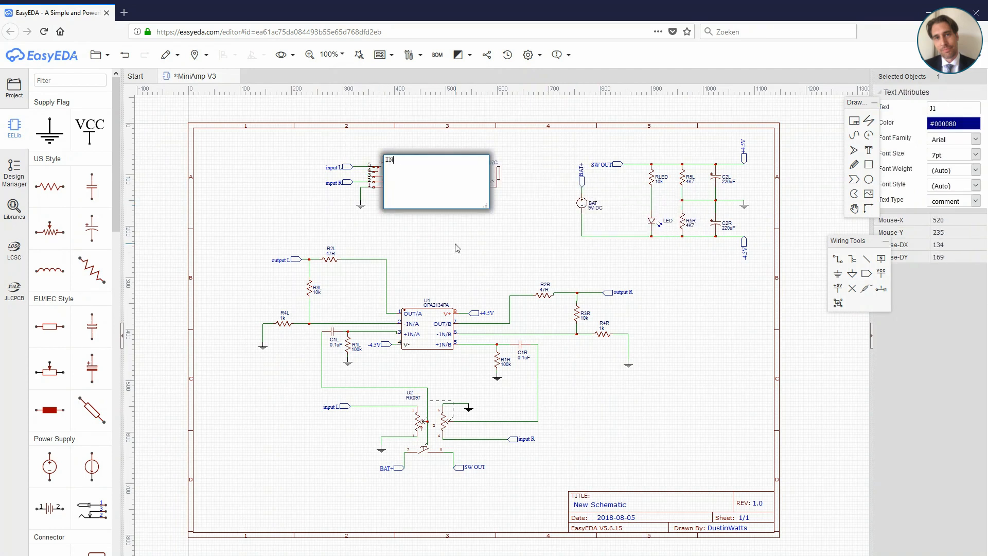
pyautogui.click(457, 248)
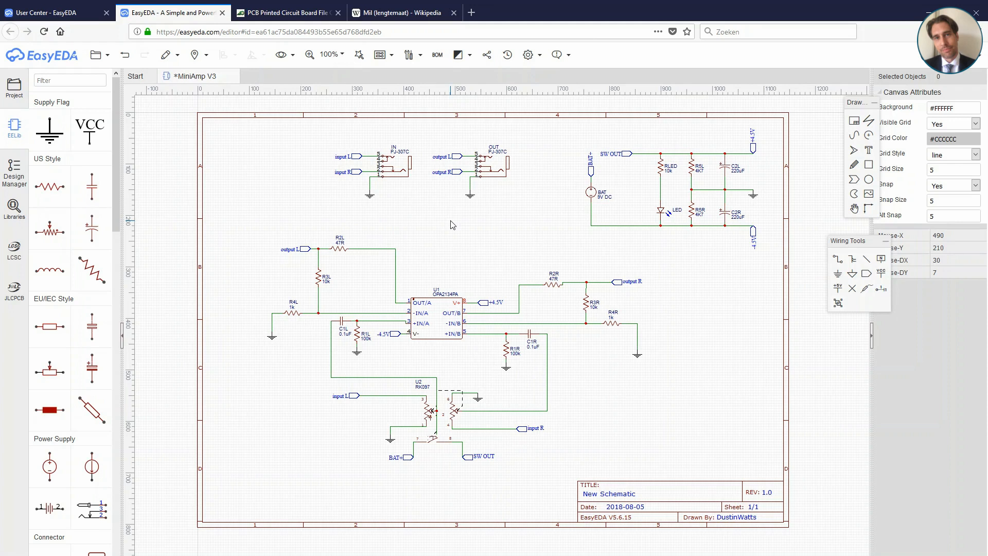
# Step: Save the MiniAmp V3 schematic and convert it to a PCB
pyautogui.click(381, 55)
pyautogui.click(101, 59)
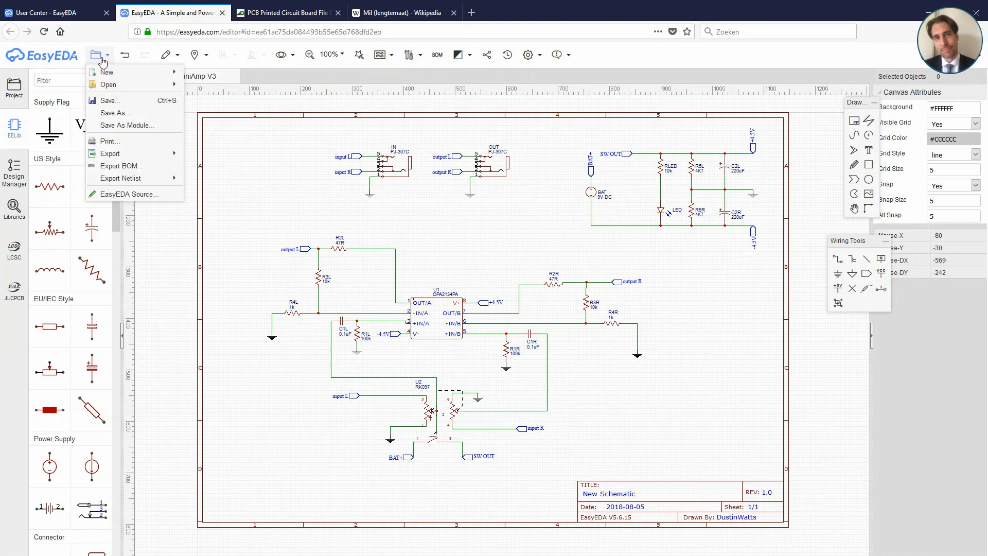
pyautogui.click(108, 101)
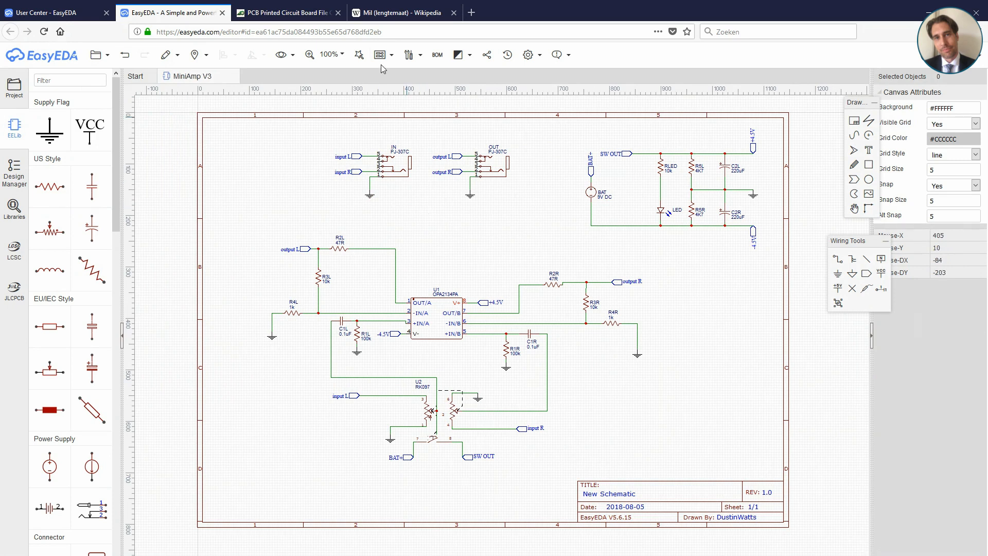
pyautogui.moveTo(384, 60)
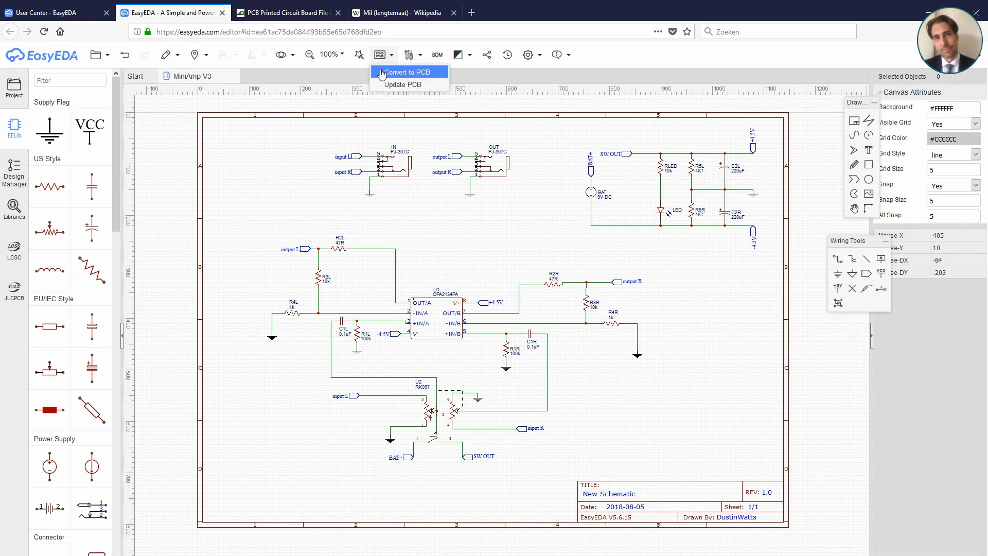
pyautogui.click(380, 70)
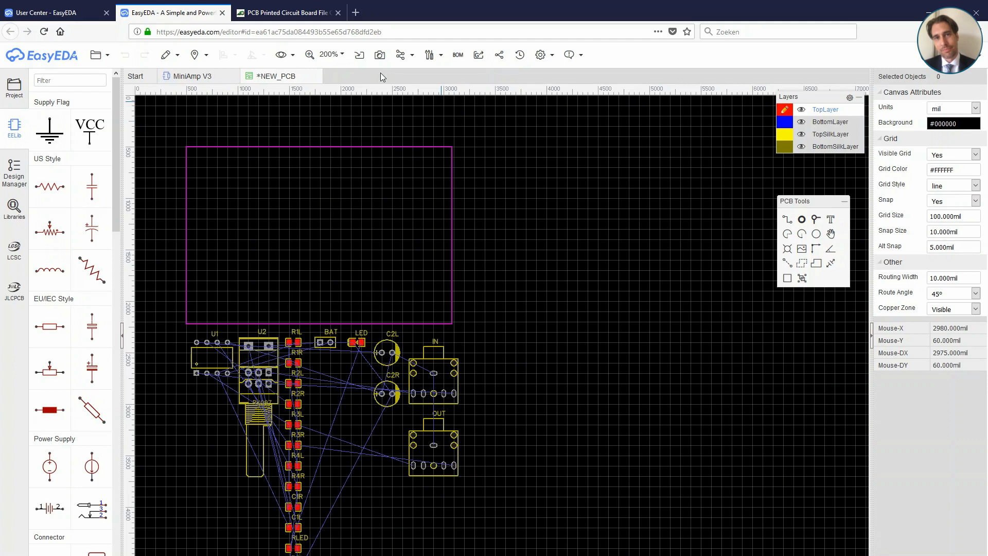
# Step: Delete the default rectangular board outline from the new PCB
pyautogui.hotkey('ctrl', 'z')
pyautogui.click(360, 147)
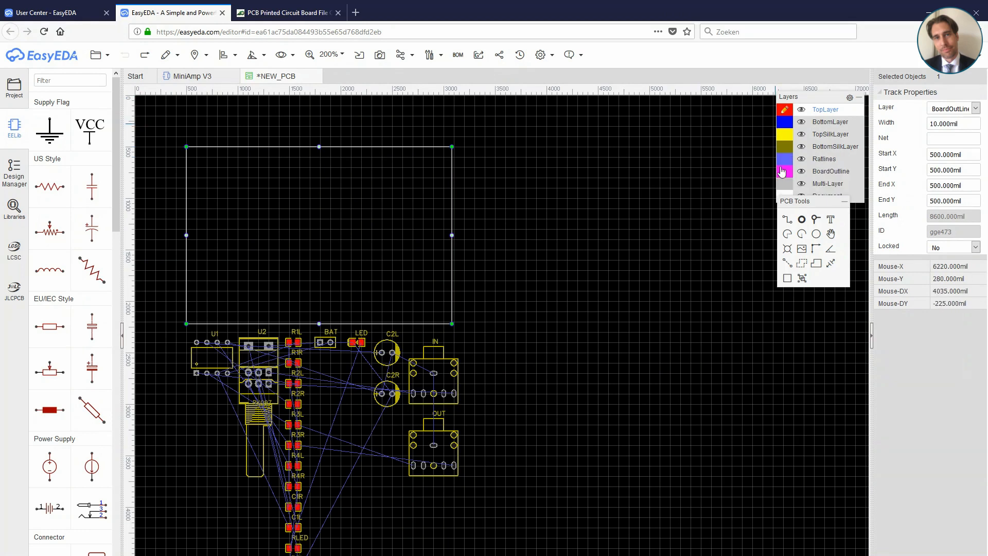
pyautogui.click(404, 178)
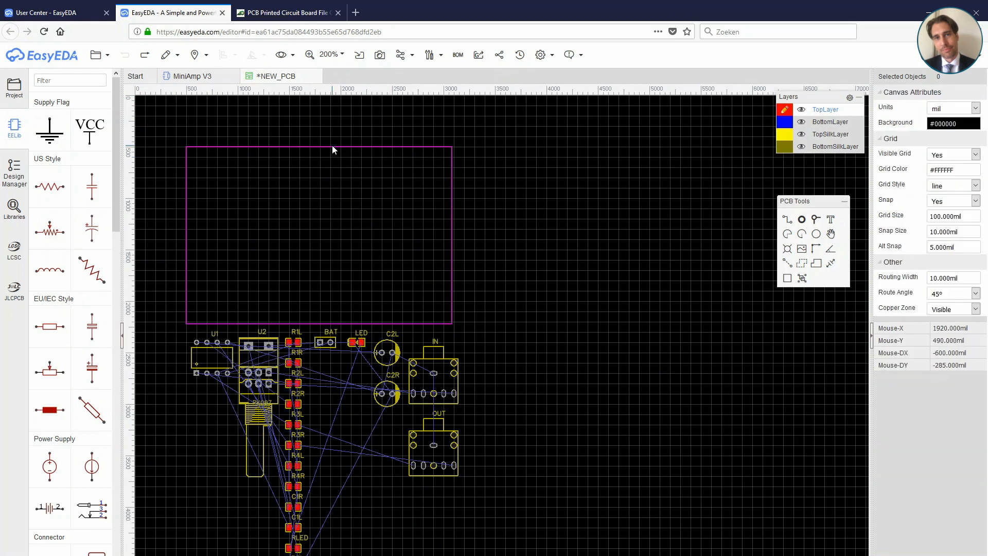
pyautogui.click(332, 147)
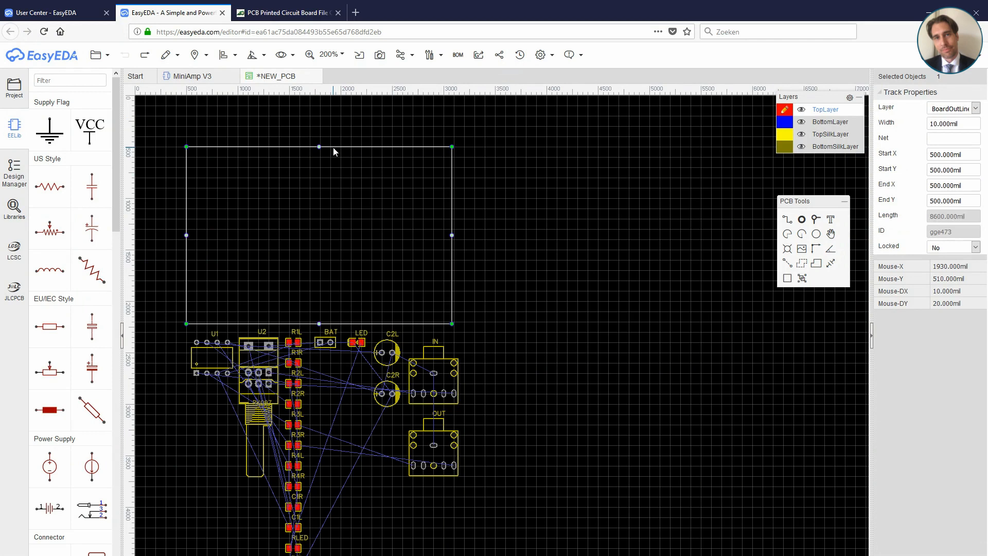
pyautogui.press('Delete')
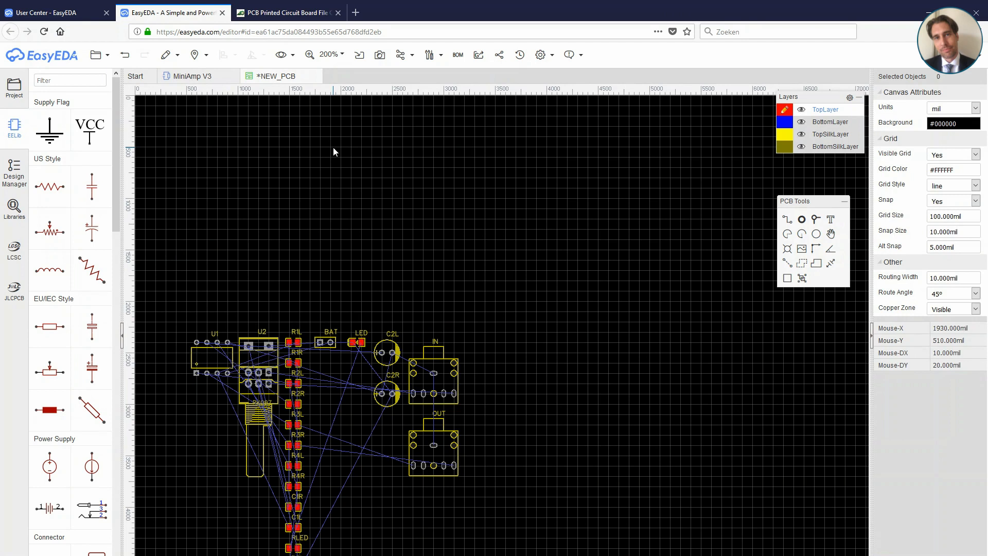
# Step: Rotate the IN and OUT jacks by 180° and place them side by side above the other parts
pyautogui.moveTo(432, 354); pyautogui.dragTo(252, 232)
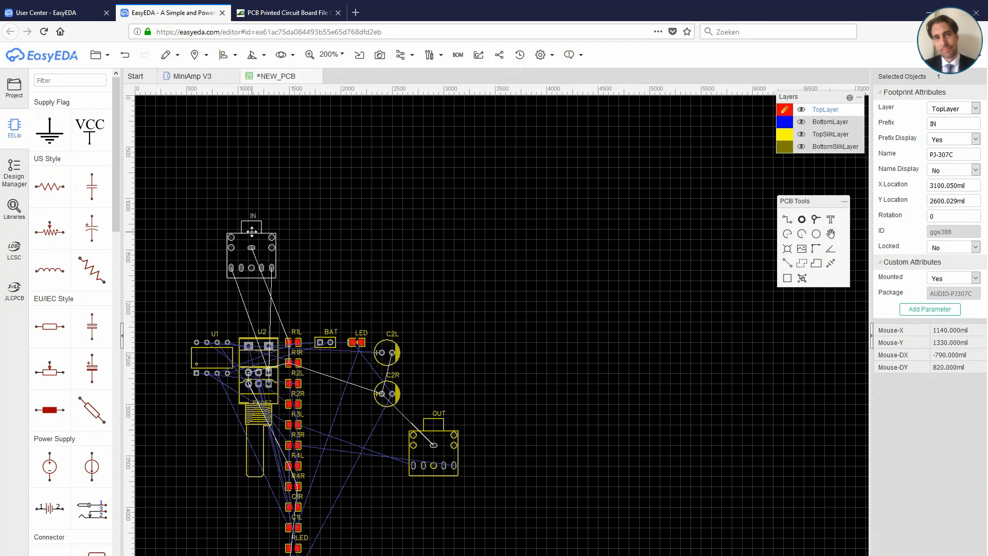
pyautogui.press('space')
pyautogui.press('space')
pyautogui.moveTo(289, 199); pyautogui.dragTo(247, 218)
pyautogui.click(429, 431)
pyautogui.moveTo(431, 435); pyautogui.dragTo(320, 215)
pyautogui.press('space')
# Step: Move potentiometer U2 beside the OUT jack and capacitors C2L and C2R above it
pyautogui.click(262, 342)
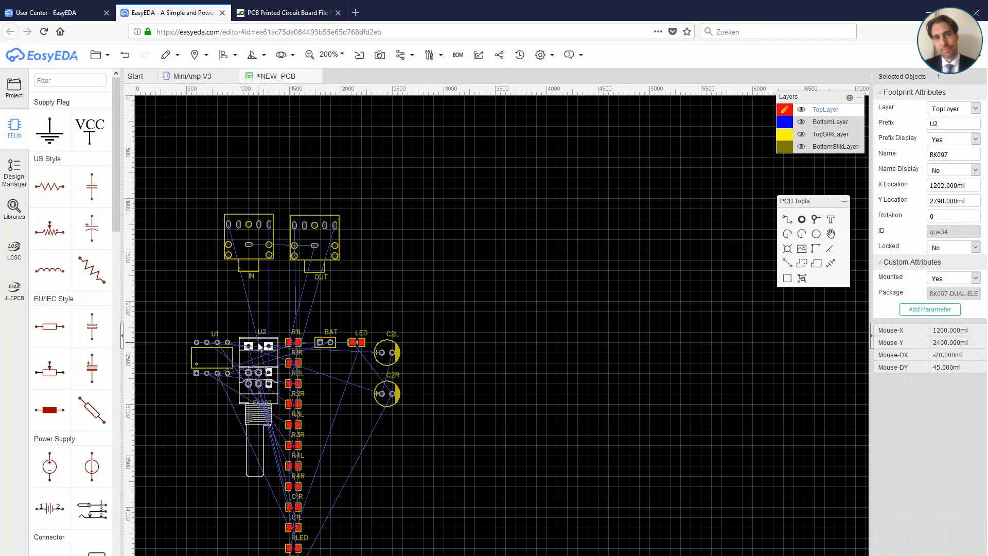
pyautogui.moveTo(263, 335); pyautogui.dragTo(387, 195)
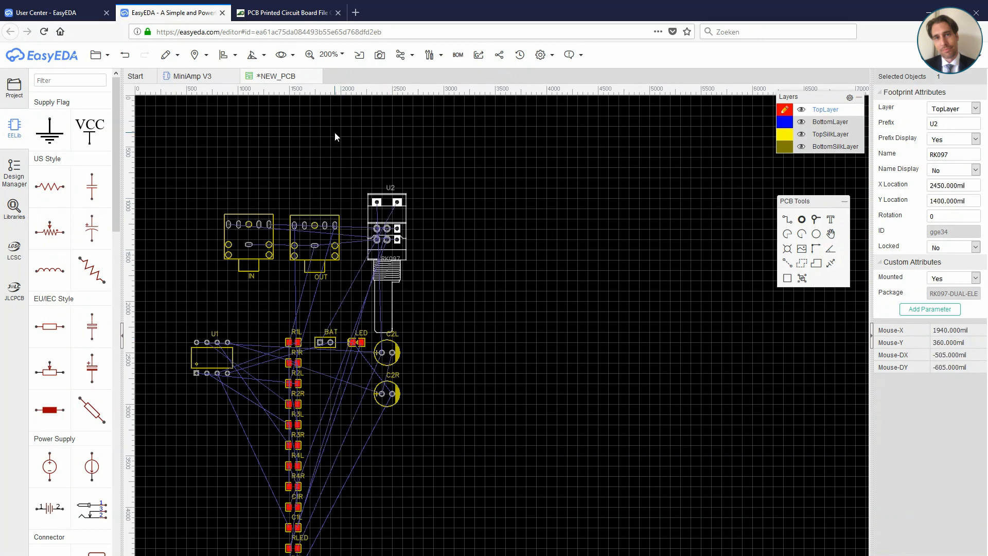
pyautogui.click(397, 352)
pyautogui.moveTo(397, 352); pyautogui.dragTo(384, 129)
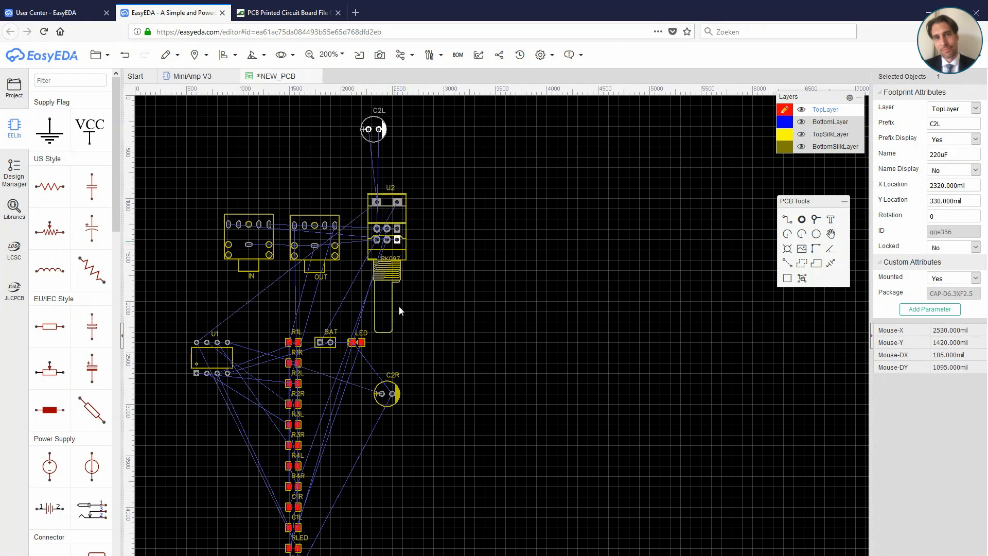
pyautogui.moveTo(398, 393); pyautogui.dragTo(435, 137)
# Step: Move the LED and the BAT header just above potentiometer U2
pyautogui.click(353, 340)
pyautogui.moveTo(353, 341); pyautogui.dragTo(429, 169)
pyautogui.click(328, 339)
pyautogui.moveTo(328, 339); pyautogui.dragTo(396, 163)
# Step: Move resistors R5L, R5R and RLED out of the component column to the area around the LED and capacitors
pyautogui.moveTo(394, 446); pyautogui.dragTo(407, 372, button='right')
pyautogui.click(347, 548)
pyautogui.moveTo(296, 501); pyautogui.dragTo(457, 127)
pyautogui.moveTo(301, 478); pyautogui.dragTo(464, 185)
pyautogui.moveTo(532, 263); pyautogui.dragTo(499, 410, button='right')
pyautogui.moveTo(429, 329); pyautogui.dragTo(390, 158)
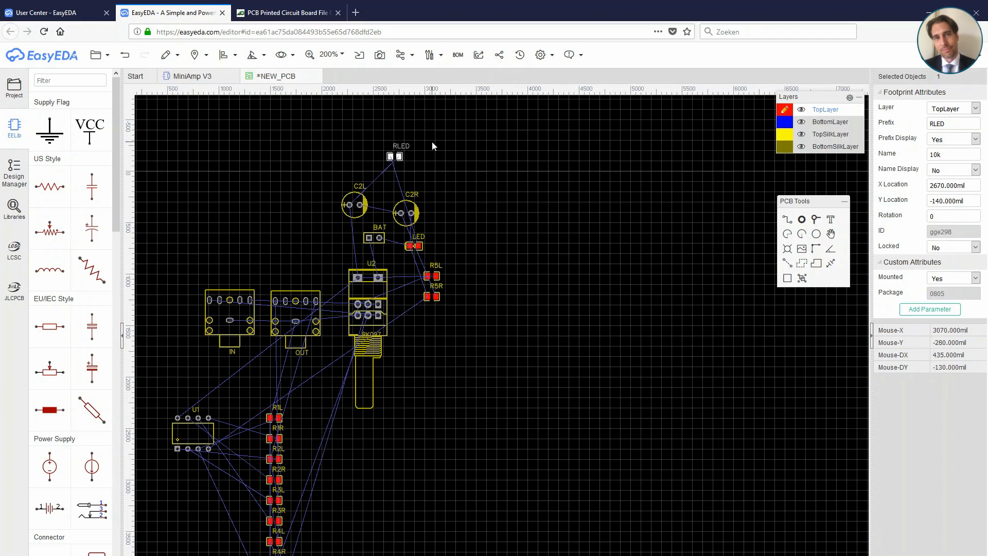
# Step: Switch to the 4pcb Trace Width Calculator and compute the required trace width for a current of .4 A
pyautogui.click(287, 13)
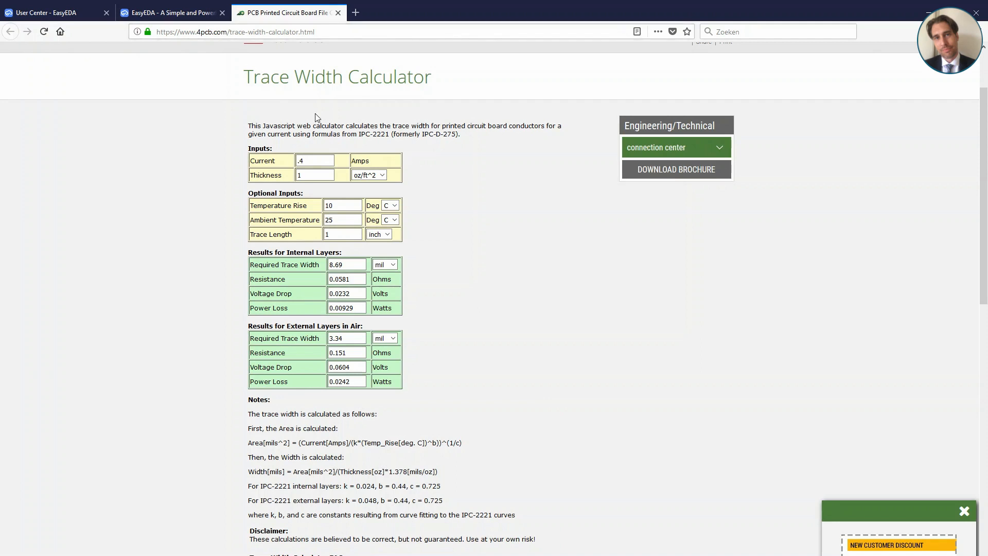
pyautogui.doubleClick(311, 160)
pyautogui.write('.')
pyautogui.press('Tab')
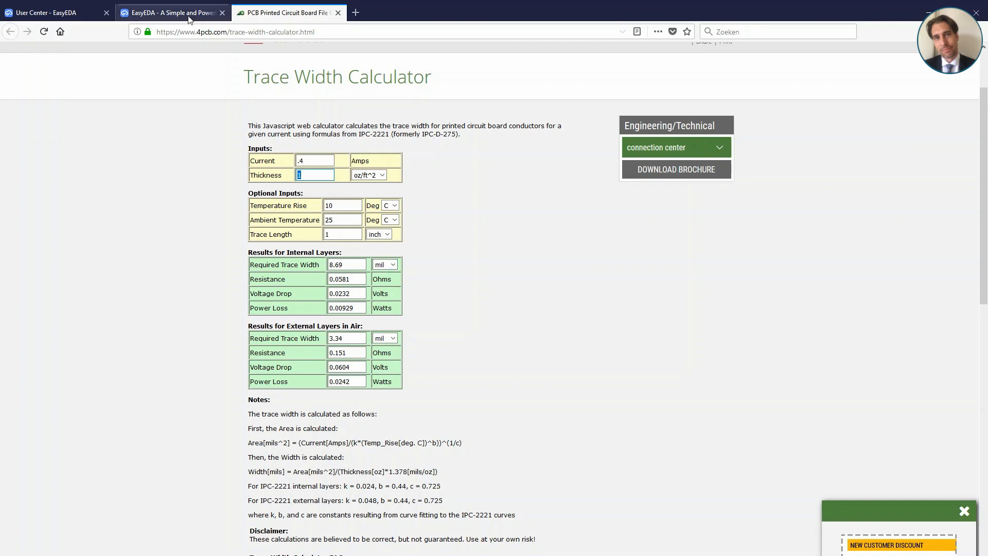
# Step: Return to the EasyEDA PCB layout and check the canvas units setting
pyautogui.click(191, 20)
pyautogui.click(544, 208)
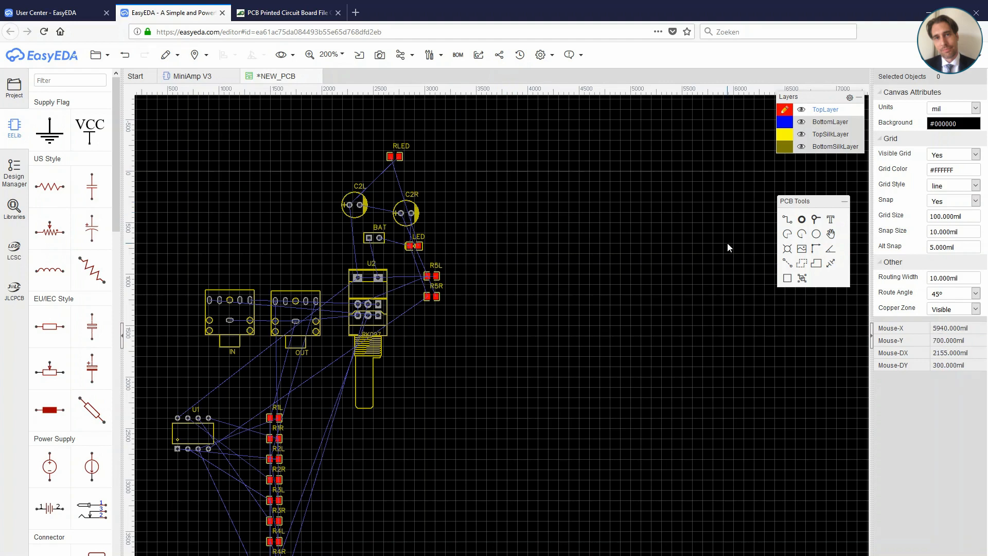
pyautogui.click(942, 110)
pyautogui.scroll(1, 584, 208)
pyautogui.scroll(-2, 584, 208)
pyautogui.scroll(1, 585, 208)
pyautogui.scroll(-1, 584, 208)
pyautogui.scroll(1, 584, 208)
# Step: Reposition capacitors C2L and C2R, and rotate the BAT header to 90° directly above U2 at 2590, 850 mil
pyautogui.moveTo(504, 236); pyautogui.dragTo(572, 216, button='right')
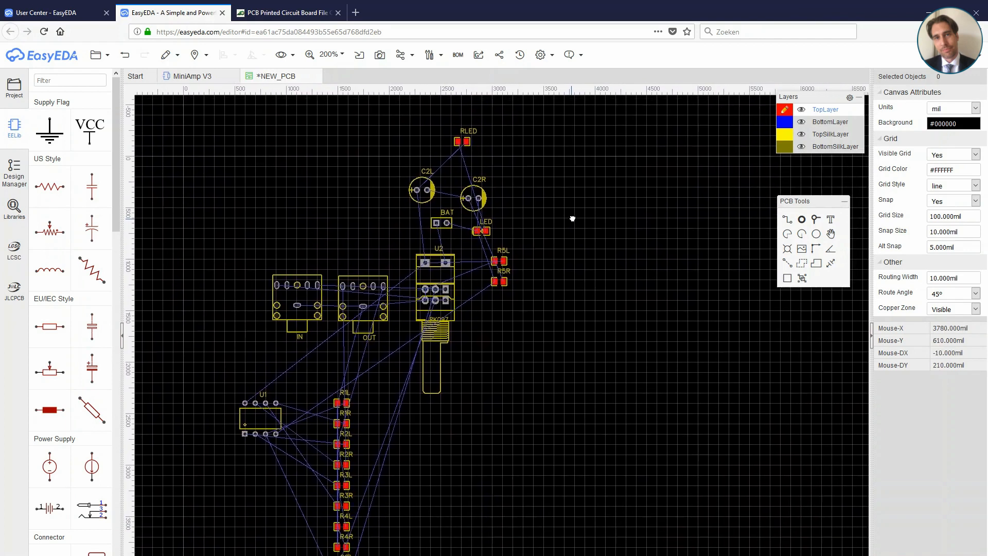
pyautogui.scroll(2, 574, 220)
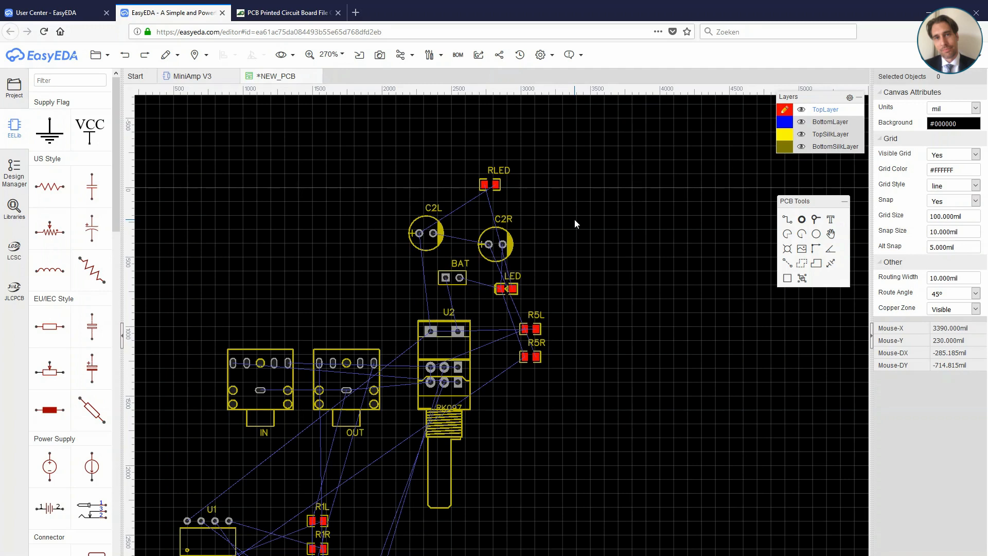
pyautogui.moveTo(426, 233); pyautogui.dragTo(405, 204)
pyautogui.moveTo(495, 243); pyautogui.dragTo(372, 259)
pyautogui.moveTo(459, 275)
pyautogui.mouseDown()
pyautogui.moveTo(455, 258)
pyautogui.moveTo(469, 288)
pyautogui.mouseUp()
pyautogui.press('space')
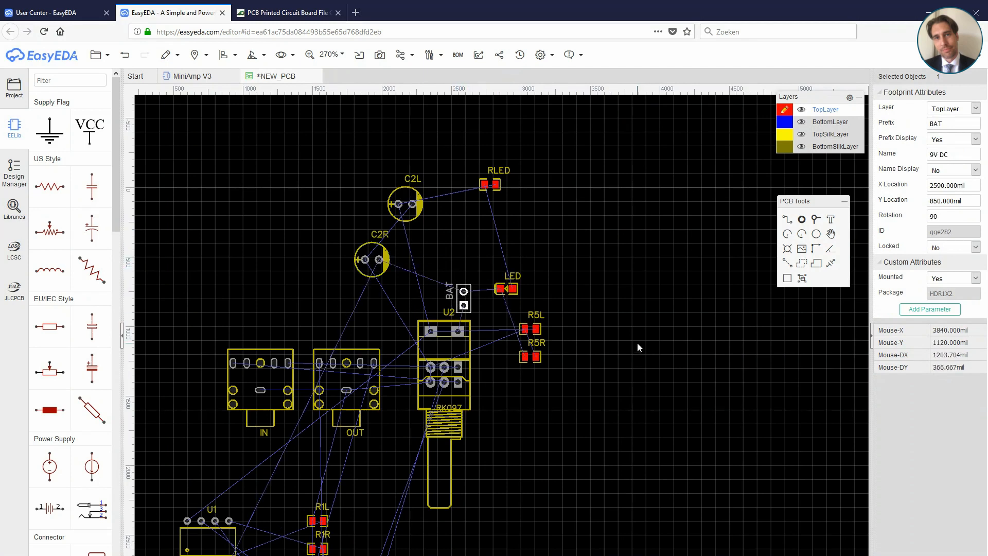
# Step: Rotate the LED upright and stack it above the BAT header, with RLED above the LED
pyautogui.scroll(2, 514, 348)
pyautogui.press('space')
pyautogui.moveTo(515, 262); pyautogui.dragTo(445, 242)
pyautogui.moveTo(484, 117); pyautogui.dragTo(442, 186)
# Step: Rotate capacitor C2L to 180° and move C2L and C2R closer to the LED and BAT column
pyautogui.click(387, 153)
pyautogui.press('space')
pyautogui.press('space')
pyautogui.moveTo(344, 147); pyautogui.dragTo(363, 188)
pyautogui.moveTo(335, 212); pyautogui.dragTo(384, 244)
# Step: Rotate resistors R5L and R5R upright and place them between C2R and the LED and BAT column
pyautogui.click(537, 321)
pyautogui.press('space')
pyautogui.moveTo(538, 298); pyautogui.dragTo(418, 223)
pyautogui.moveTo(549, 352); pyautogui.dragTo(420, 269)
pyautogui.press('space')
# Step: Route the BAT+ track between the BAT header and U2, and the -4.5V track between the LED and BAT
pyautogui.scroll(4, 416, 270)
pyautogui.press('w')
pyautogui.click(518, 341)
pyautogui.click(485, 472)
pyautogui.click(522, 151)
pyautogui.click(515, 261)
# Step: Align the LED with the BAT header, and move RLED to 2590, 370 mil and C2L to 2270, 370 mil
pyautogui.moveTo(572, 187); pyautogui.dragTo(580, 299, button='right')
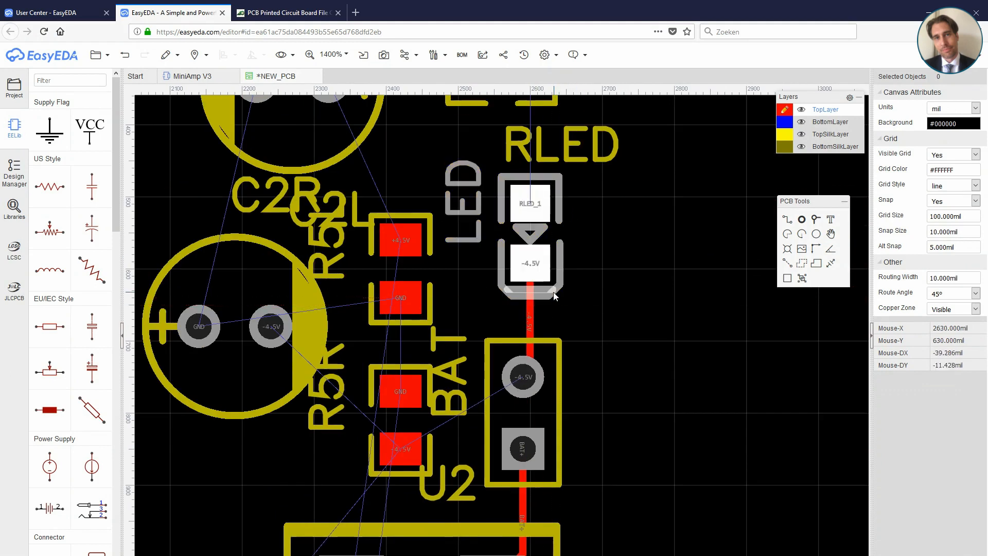
pyautogui.moveTo(553, 292); pyautogui.dragTo(546, 290)
pyautogui.moveTo(590, 250); pyautogui.dragTo(601, 305, button='right')
pyautogui.moveTo(577, 199); pyautogui.dragTo(649, 281)
pyautogui.moveTo(551, 159); pyautogui.dragTo(546, 191)
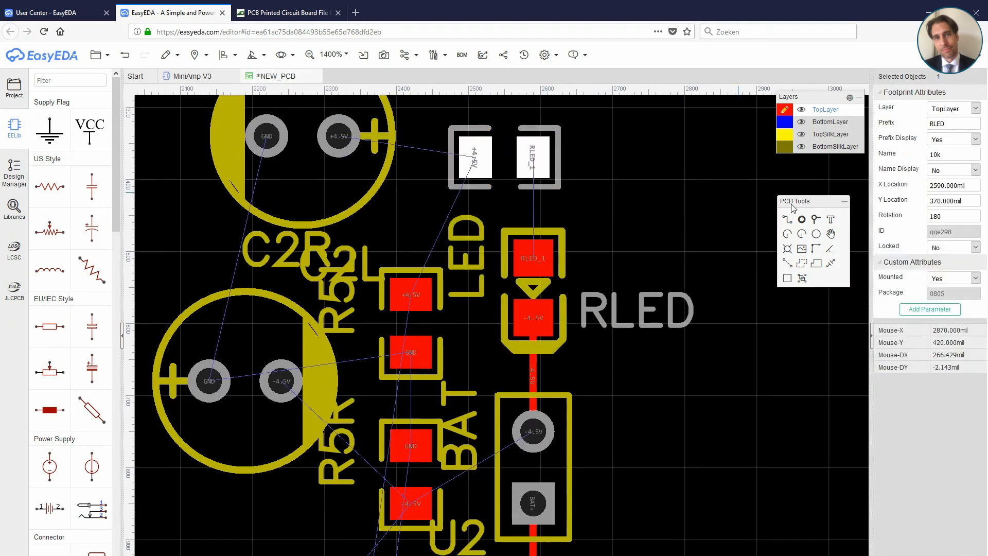
pyautogui.moveTo(307, 146); pyautogui.dragTo(307, 168)
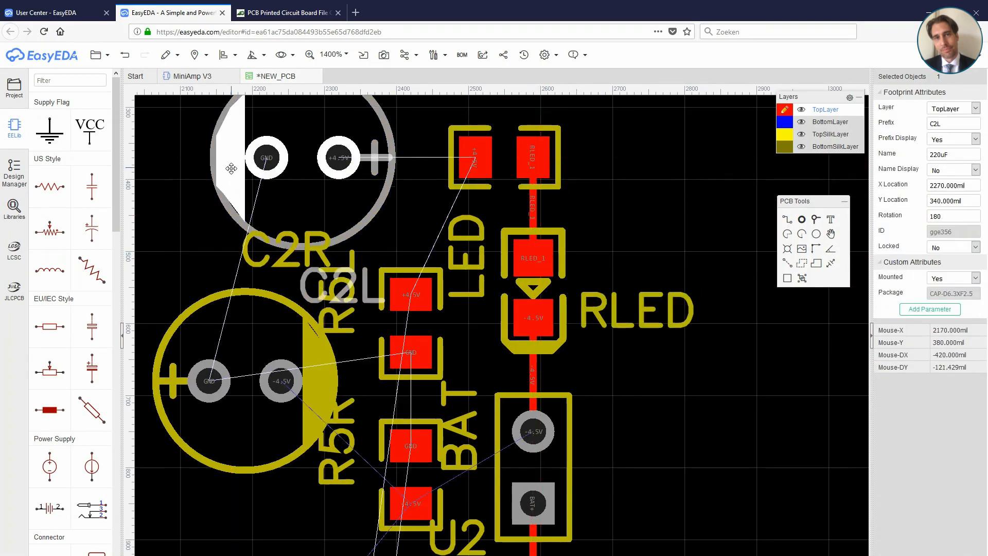
# Step: Route the +4.5V track from RLED to capacitor C2L
pyautogui.click(788, 219)
pyautogui.click(474, 158)
pyautogui.click(339, 157)
pyautogui.rightClick(339, 157)
# Step: Shift resistor R5L closer to the LED, and place the LED label beside the LED and the RLED label above its resistor
pyautogui.moveTo(407, 269); pyautogui.dragTo(414, 248)
pyautogui.moveTo(460, 217); pyautogui.dragTo(470, 250)
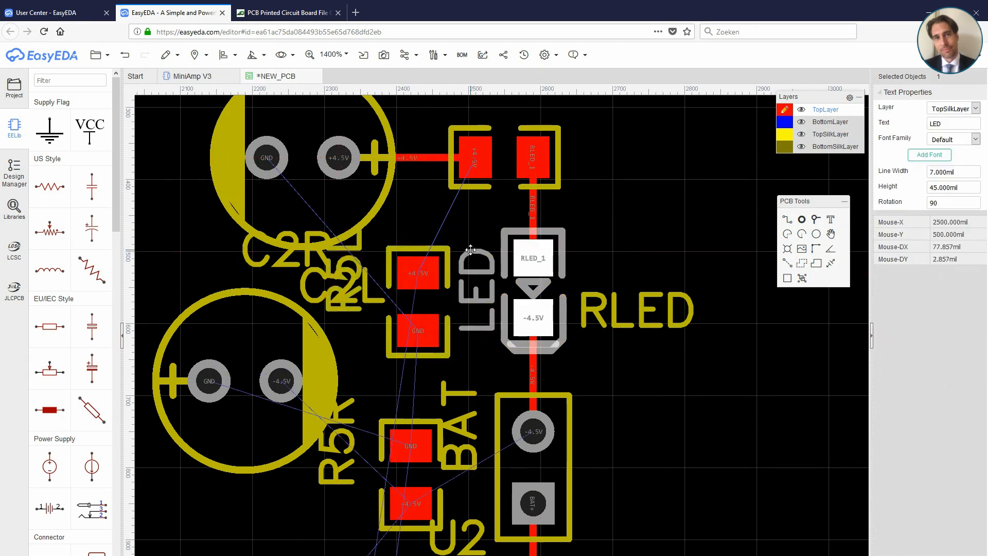
pyautogui.moveTo(634, 308); pyautogui.dragTo(576, 192)
pyautogui.moveTo(632, 130); pyautogui.dragTo(646, 187, button='right')
pyautogui.moveTo(610, 233); pyautogui.dragTo(537, 139)
pyautogui.moveTo(636, 275); pyautogui.dragTo(677, 267, button='right')
# Step: Move the R5L label beside its resistor, and the C2R and C2L labels above their capacitors
pyautogui.moveTo(397, 358); pyautogui.dragTo(415, 393)
pyautogui.click(300, 289)
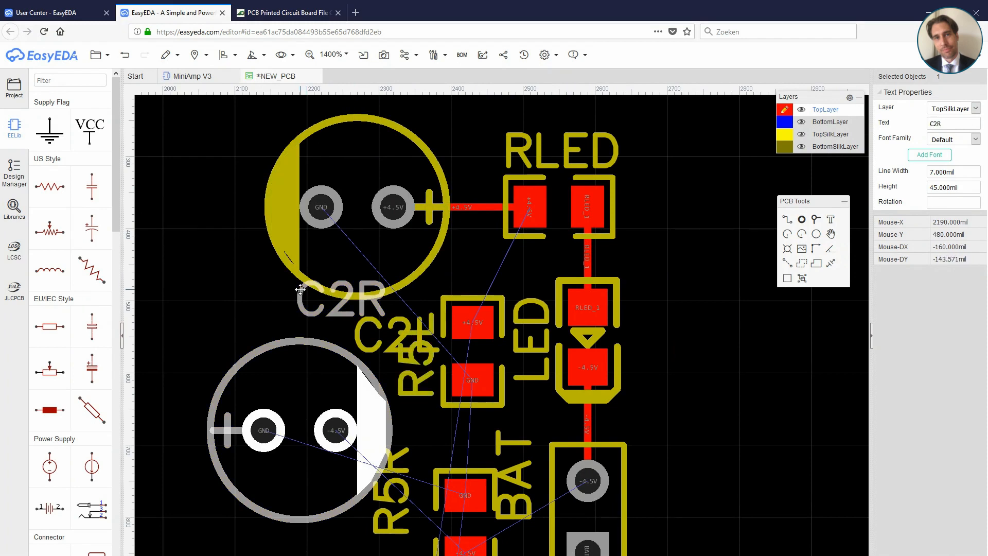
pyautogui.moveTo(300, 289); pyautogui.dragTo(242, 307)
pyautogui.moveTo(362, 317); pyautogui.dragTo(326, 83)
pyautogui.moveTo(721, 460); pyautogui.dragTo(728, 309, button='right')
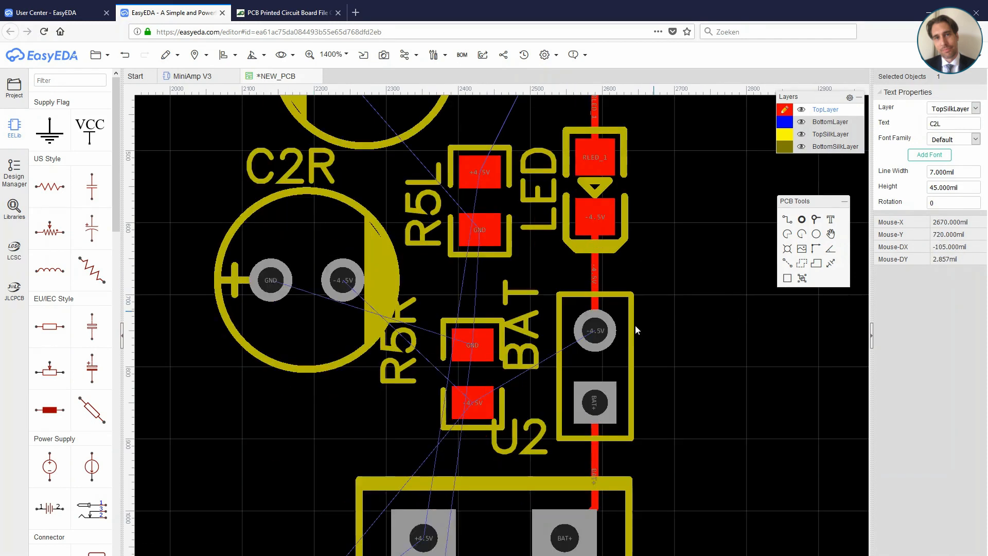
# Step: Route the +4.5V track from RLED to resistor R5L on the top layer
pyautogui.scroll(-2, 635, 325)
pyautogui.moveTo(571, 342); pyautogui.dragTo(558, 468)
pyautogui.moveTo(577, 264); pyautogui.dragTo(583, 293)
pyautogui.moveTo(491, 306); pyautogui.dragTo(498, 333)
pyautogui.click(787, 219)
pyautogui.moveTo(684, 193); pyautogui.dragTo(674, 371, button='right')
pyautogui.click(577, 251)
pyautogui.click(538, 328)
# Step: Route the -4.5V track on the top layer from capacitor C2R through R5R to the BAT header
pyautogui.click(437, 409)
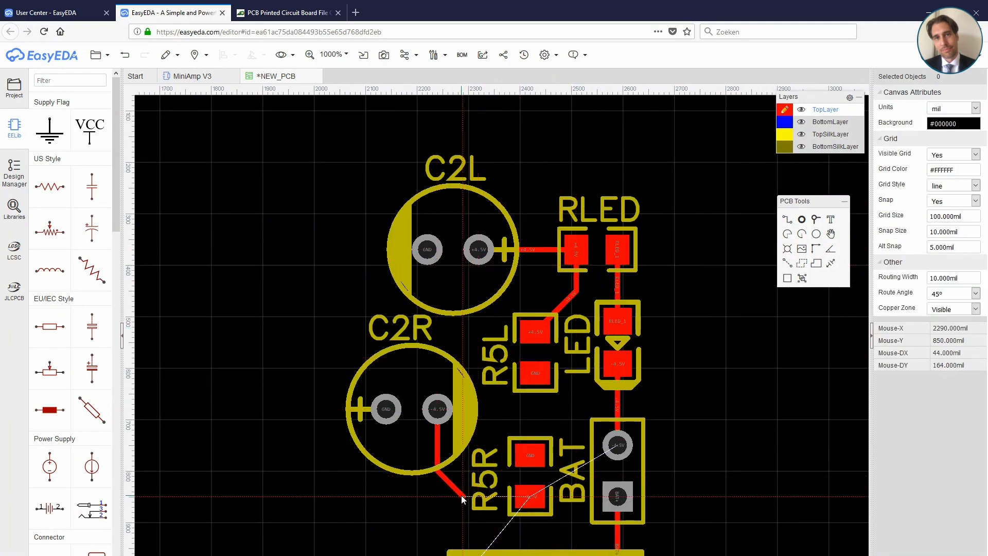
pyautogui.click(530, 496)
pyautogui.moveTo(702, 474); pyautogui.dragTo(712, 332, button='right')
pyautogui.scroll(2, 581, 340)
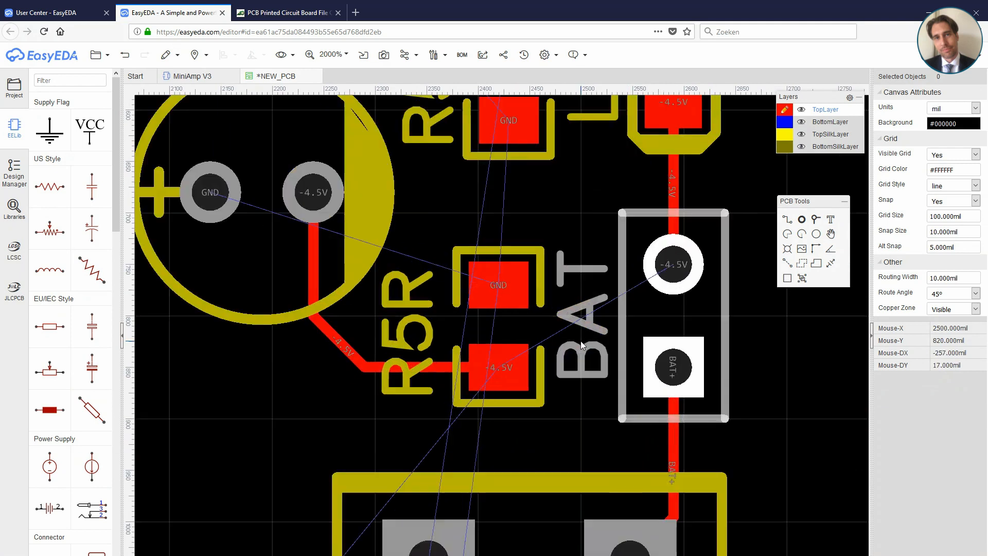
pyautogui.scroll(-1, 581, 341)
pyautogui.click(676, 292)
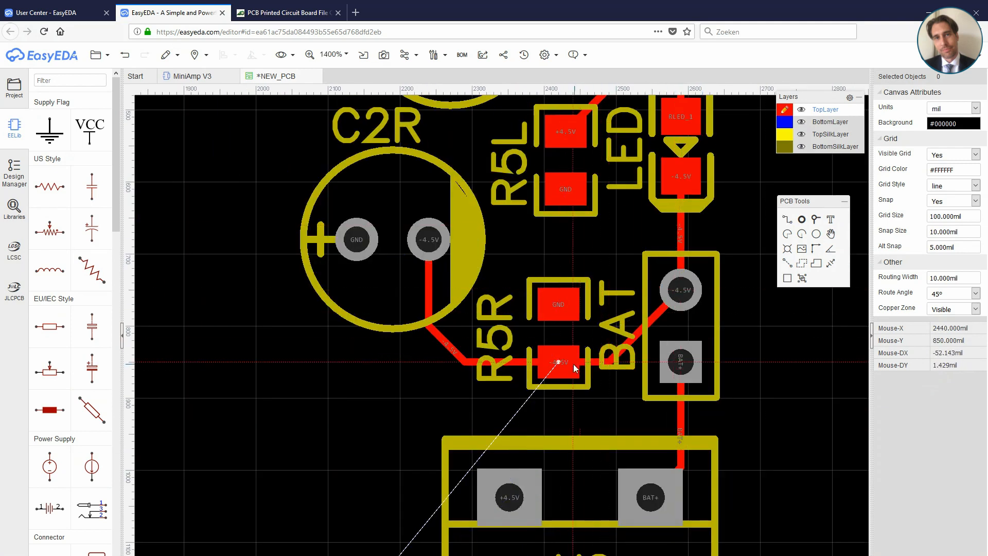
# Step: Route the +4.5V track on the top layer from U2 through C2R's outline to resistor R5L
pyautogui.scroll(-1, 575, 368)
pyautogui.moveTo(741, 351); pyautogui.dragTo(726, 379, button='right')
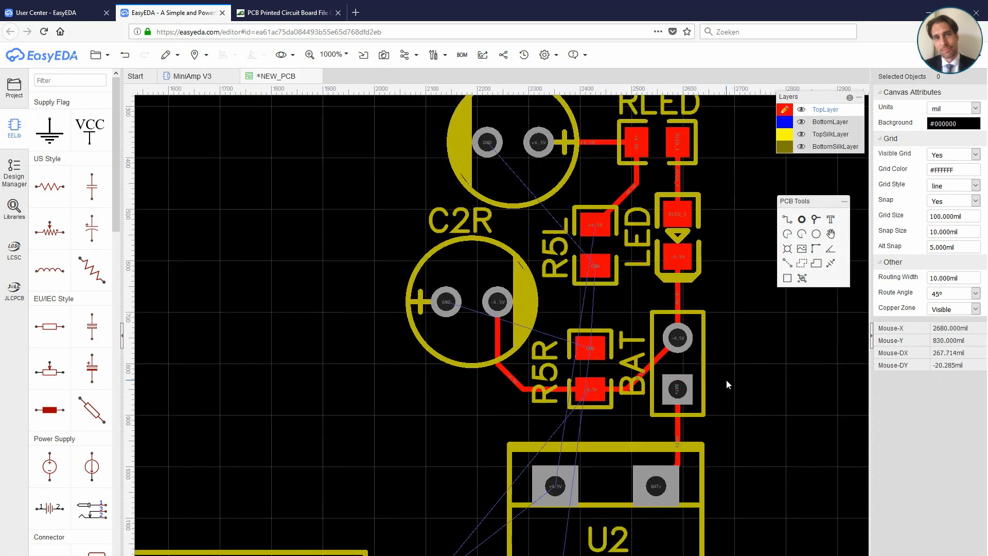
pyautogui.click(554, 486)
pyautogui.click(471, 406)
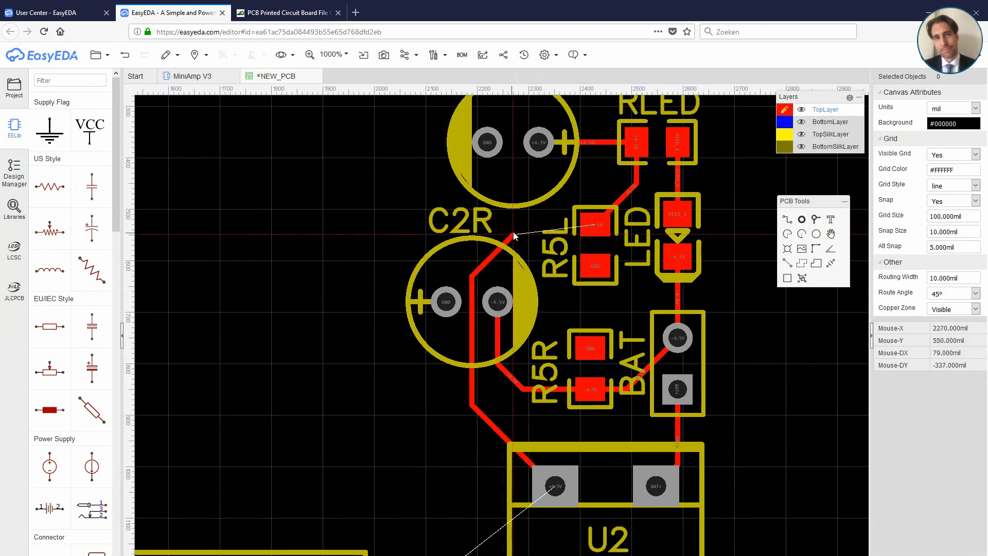
pyautogui.click(518, 225)
pyautogui.click(591, 222)
# Step: Move the U1 op-amp above the OUT jack, to 1560, 930 mil
pyautogui.moveTo(739, 435); pyautogui.dragTo(744, 303, button='right')
pyautogui.scroll(-1, 744, 303)
pyautogui.scroll(-2, 744, 303)
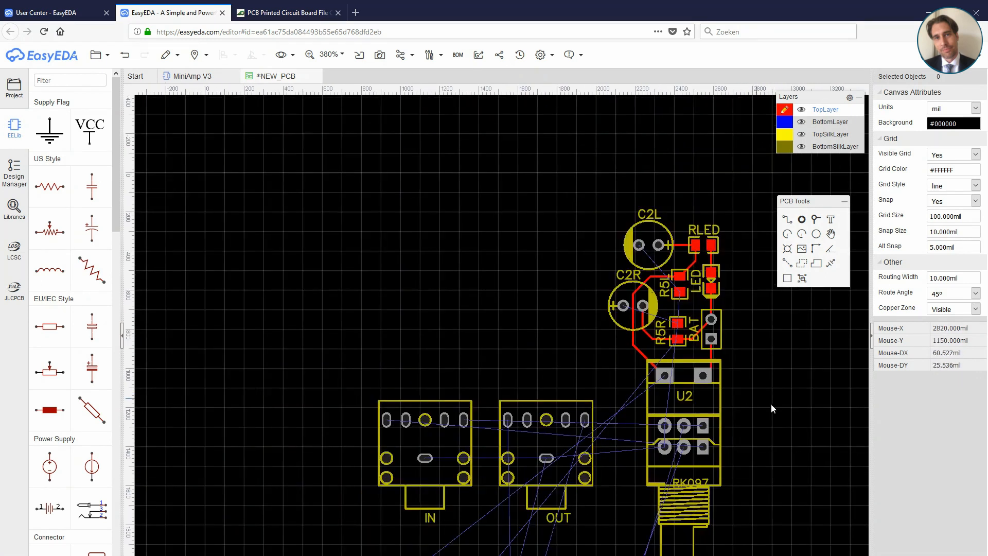
pyautogui.moveTo(662, 424); pyautogui.dragTo(676, 300, button='right')
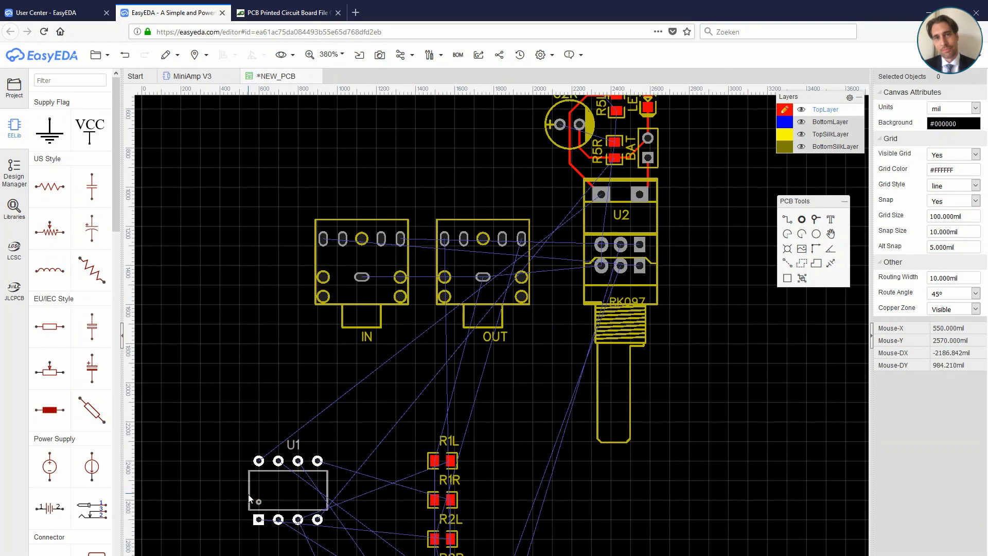
pyautogui.moveTo(248, 494); pyautogui.dragTo(410, 138)
pyautogui.moveTo(523, 197); pyautogui.dragTo(528, 288, button='right')
pyautogui.moveTo(486, 206); pyautogui.dragTo(511, 217)
pyautogui.scroll(1, 721, 251)
pyautogui.moveTo(685, 196); pyautogui.dragTo(646, 323, button='right')
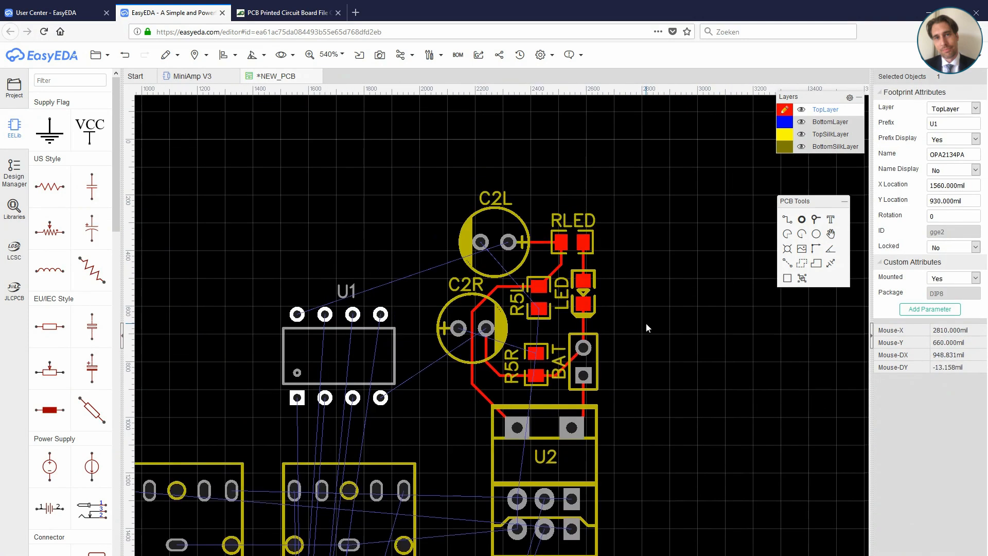
# Step: Delete the top-layer tracks between C2R and R5R and between the BAT header and U2
pyautogui.click(598, 202)
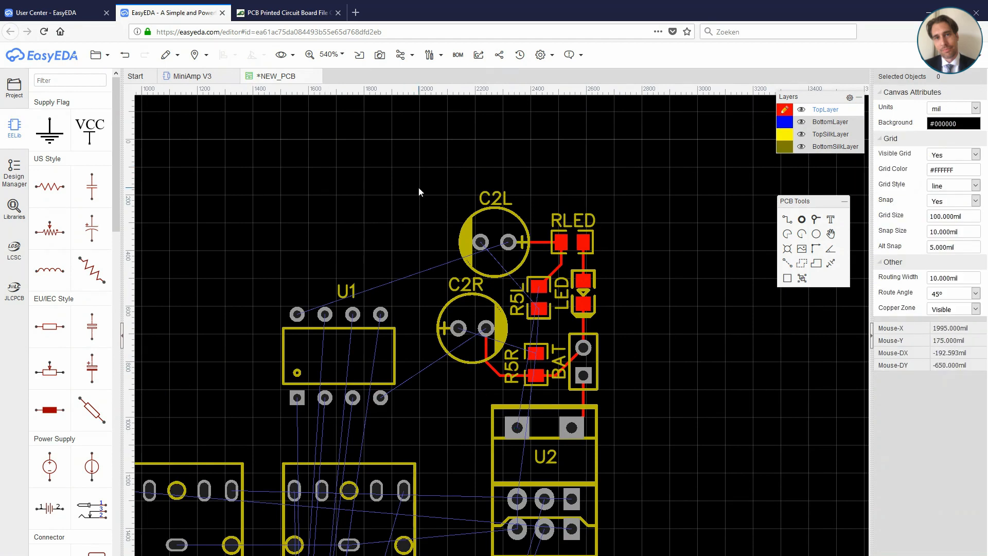
pyautogui.click(486, 354)
pyautogui.press('Delete')
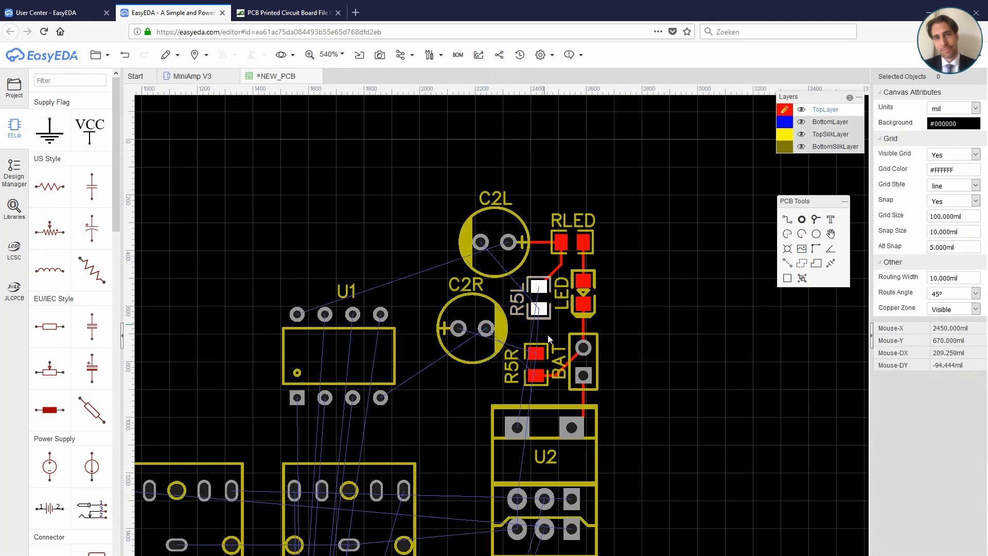
pyautogui.click(584, 399)
pyautogui.press('Delete')
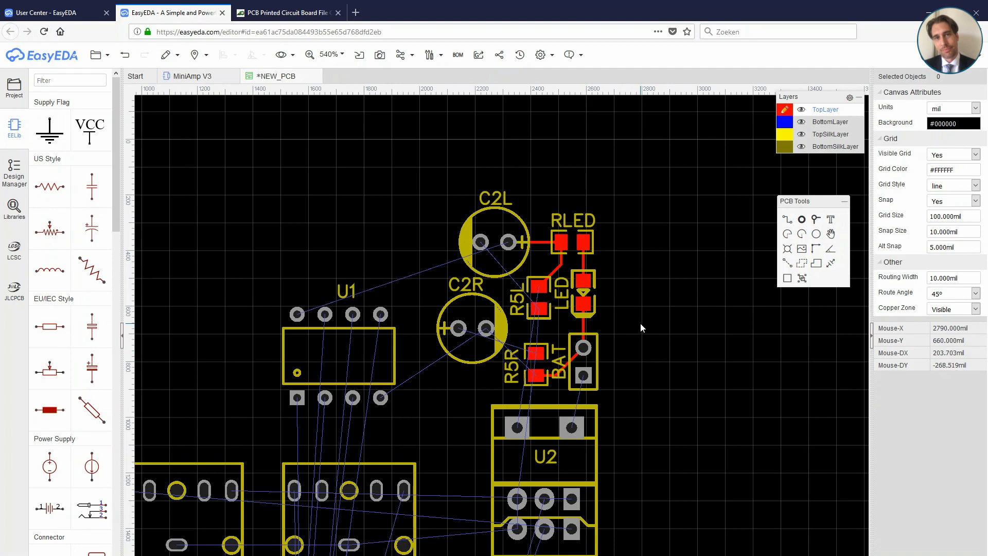
# Step: Route the BAT+ track from the BAT header to U2 on the bottom layer
pyautogui.moveTo(786, 129)
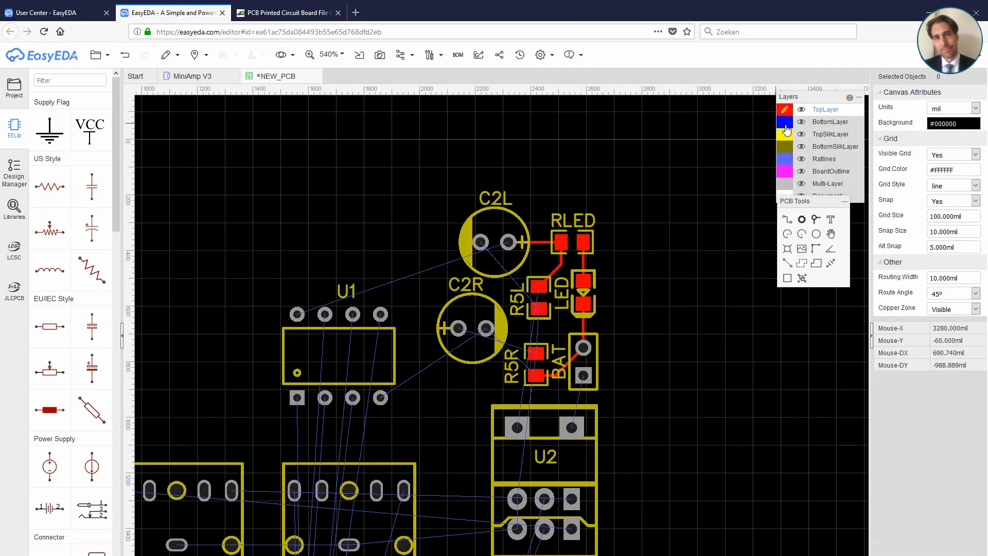
pyautogui.click(784, 125)
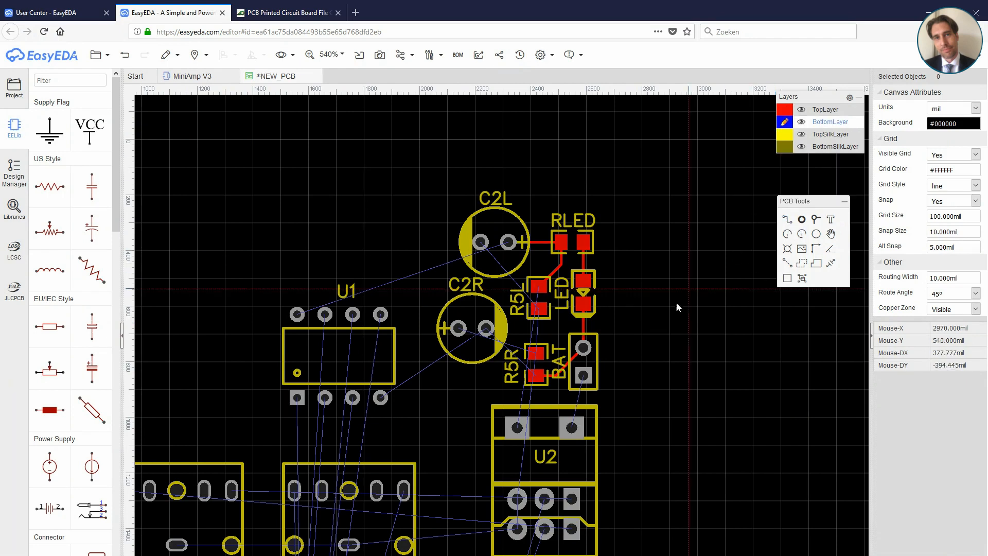
pyautogui.click(583, 376)
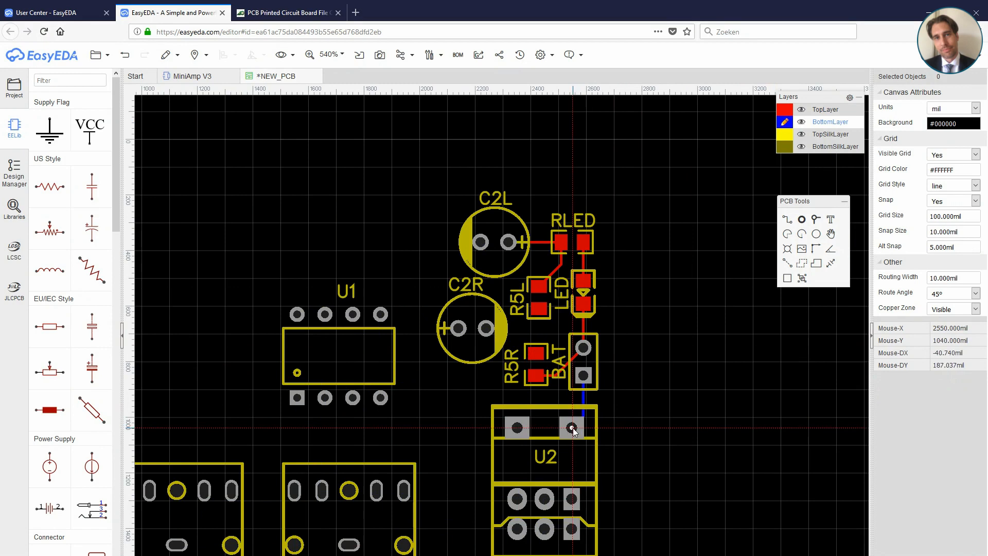
pyautogui.click(572, 427)
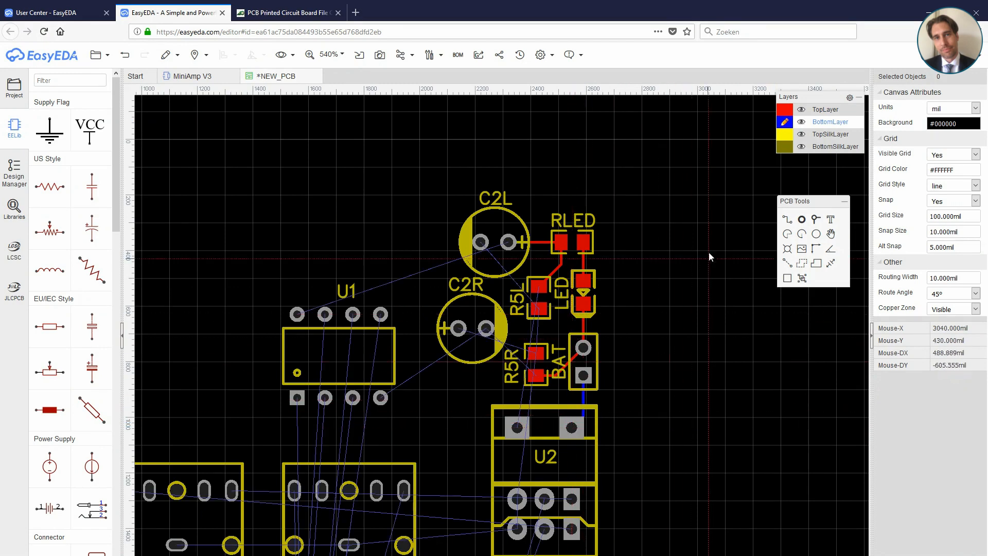
# Step: Route the +4.5V track from capacitor C2L down to U2 on the bottom layer
pyautogui.scroll(3, 547, 363)
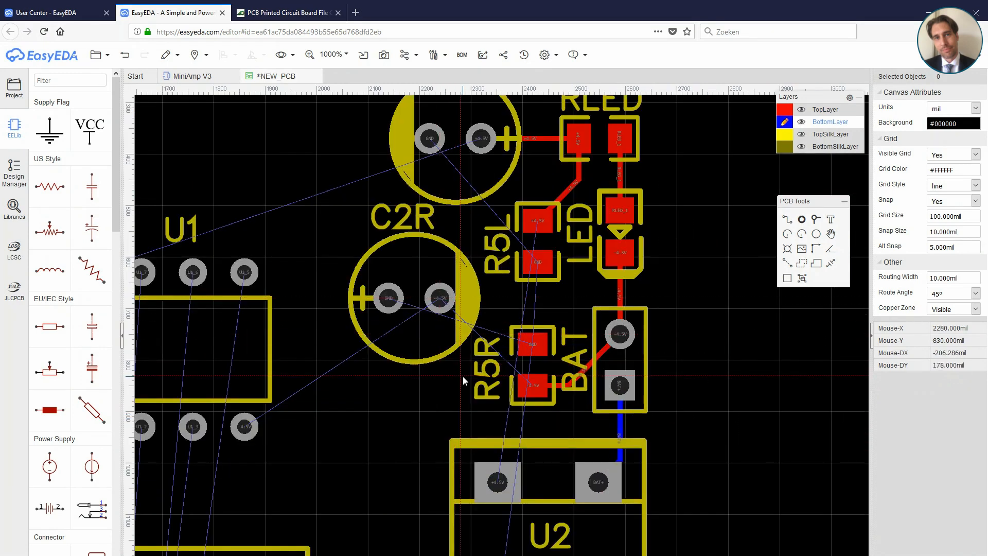
pyautogui.click(481, 138)
pyautogui.click(497, 195)
pyautogui.click(497, 481)
# Step: Route the +4.5V track from U2 to U1's supply pad on the top layer
pyautogui.click(787, 109)
pyautogui.click(497, 482)
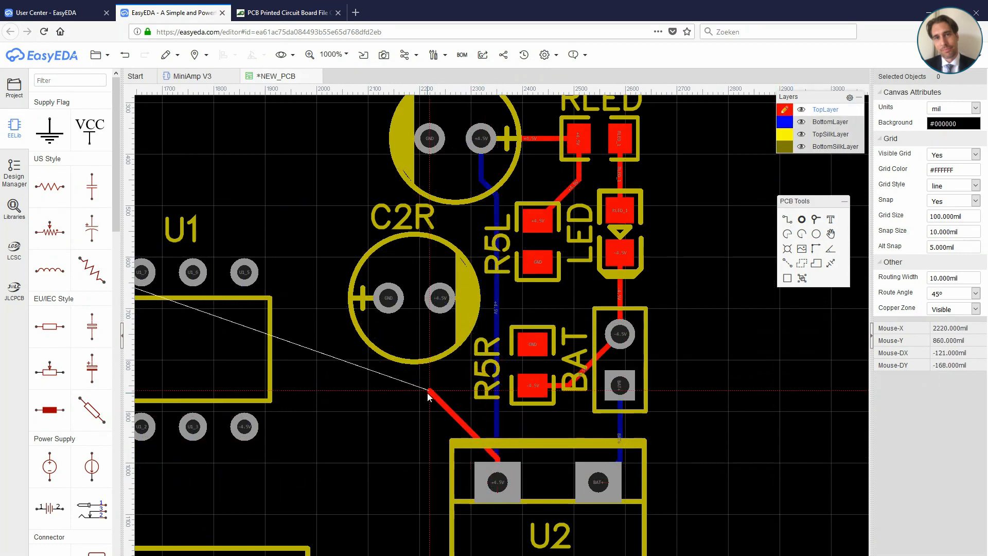
pyautogui.scroll(-1, 340, 360)
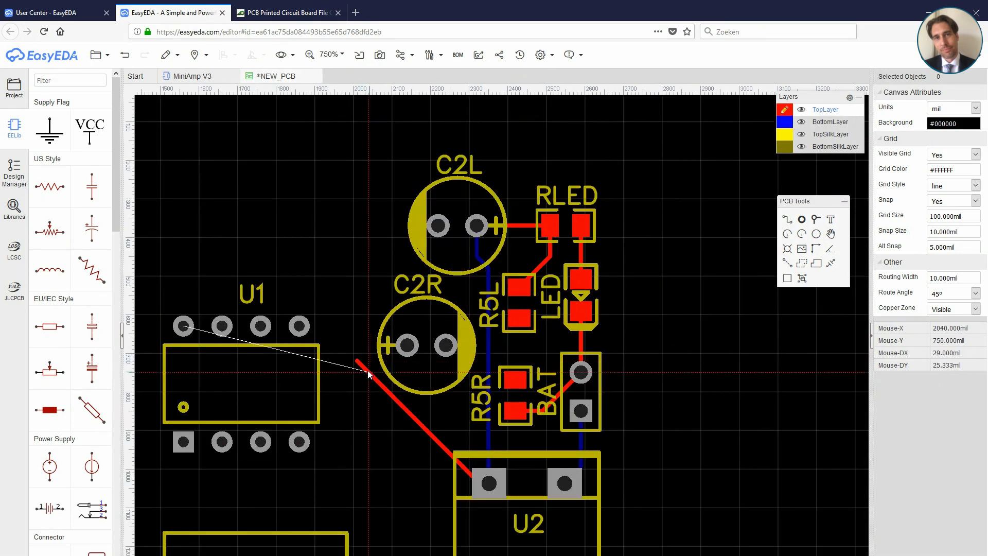
pyautogui.click(183, 326)
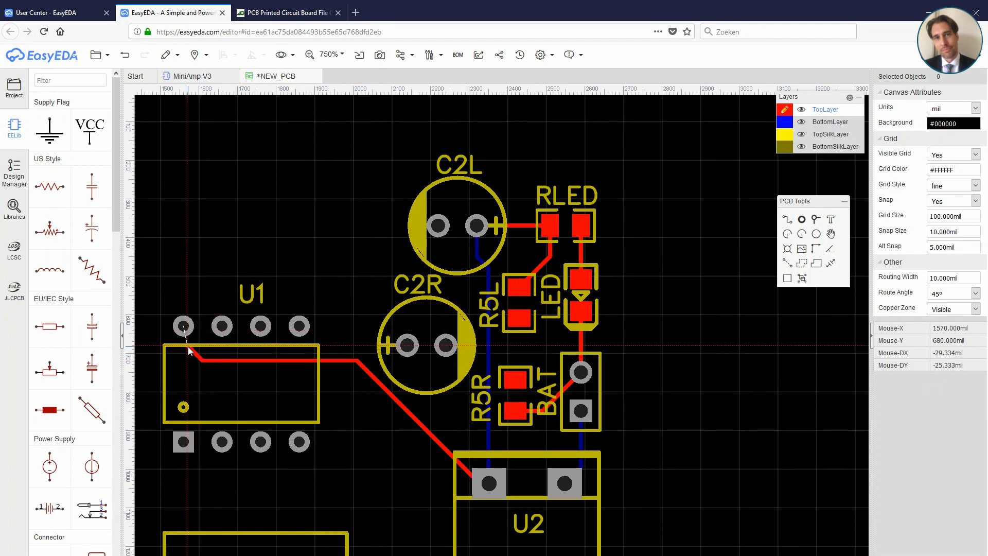
# Step: Route the -4.5V track from capacitor C2R to resistor R5R on the top layer
pyautogui.click(446, 345)
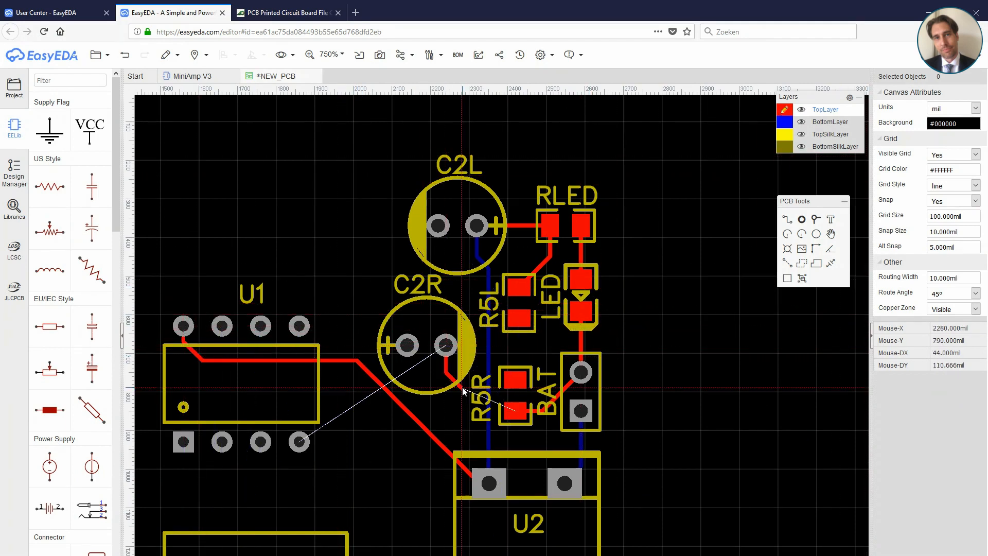
pyautogui.click(516, 411)
pyautogui.scroll(1, 699, 270)
pyautogui.moveTo(696, 283); pyautogui.dragTo(722, 306, button='right')
# Step: Route a bottom-layer track from the RK097 potentiometer's lower square pad to the IN jack's leftmost pad
pyautogui.scroll(-1, 693, 342)
pyautogui.moveTo(691, 348); pyautogui.dragTo(705, 322, button='right')
pyautogui.scroll(-1, 709, 385)
pyautogui.moveTo(709, 385); pyautogui.dragTo(715, 308, button='right')
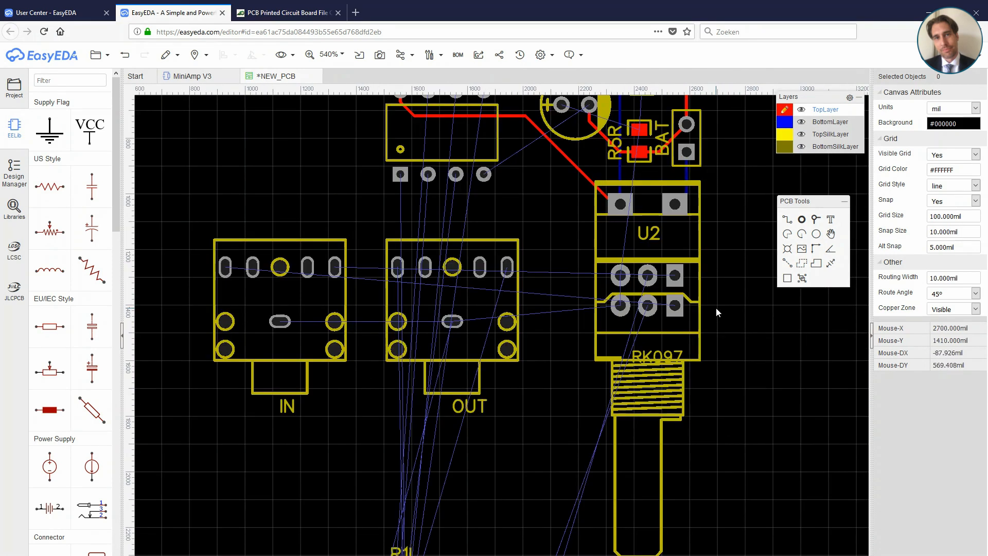
pyautogui.click(675, 305)
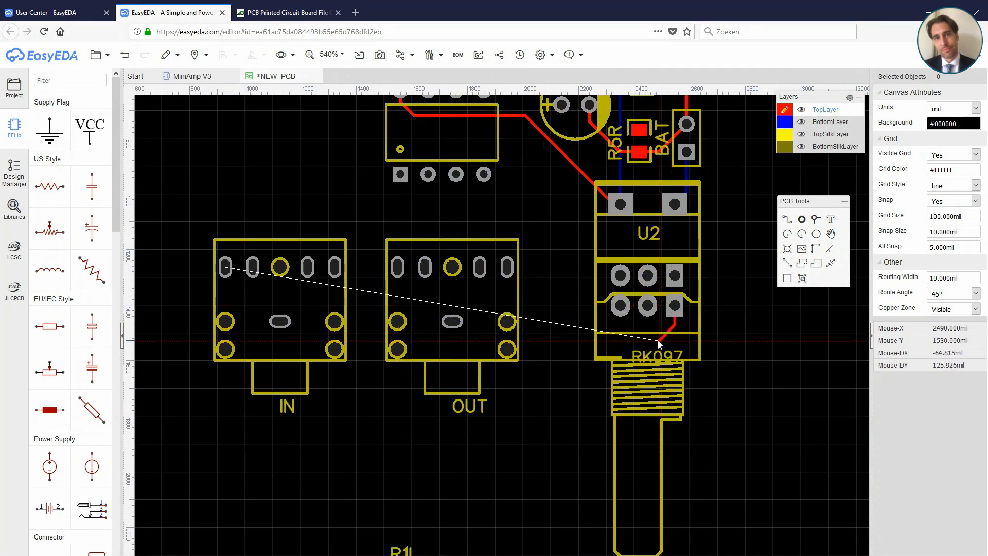
pyautogui.rightClick(658, 339)
pyautogui.click(784, 122)
pyautogui.click(675, 306)
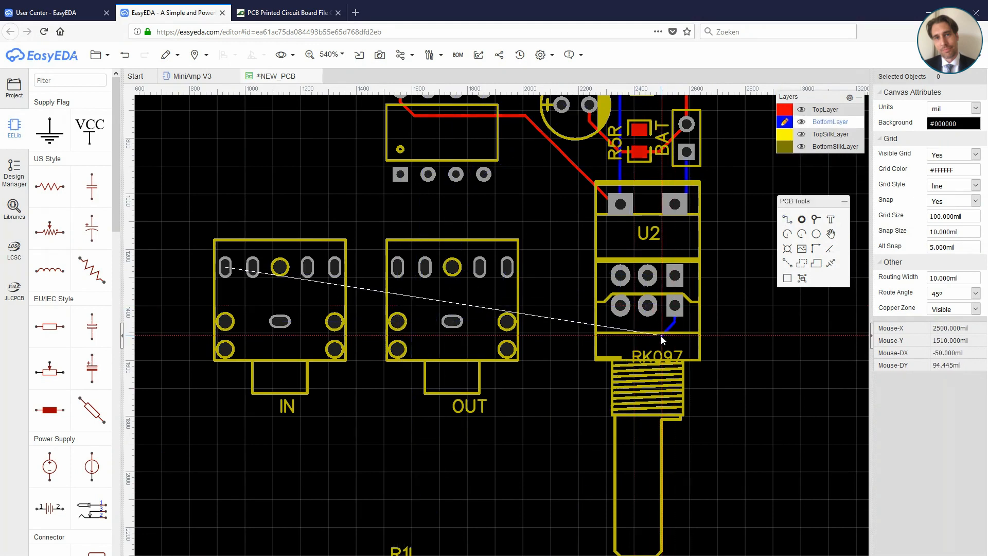
pyautogui.click(260, 333)
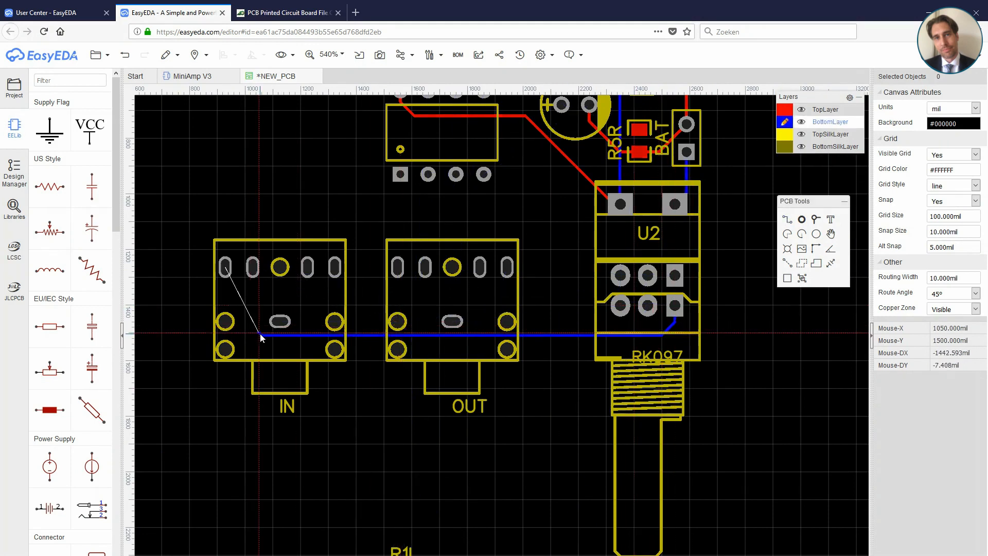
pyautogui.click(224, 297)
pyautogui.click(224, 270)
# Step: Route the INPUTL track on the bottom layer from the RK097's upper square pad to the IN jack's rightmost pad
pyautogui.click(675, 276)
pyautogui.click(661, 322)
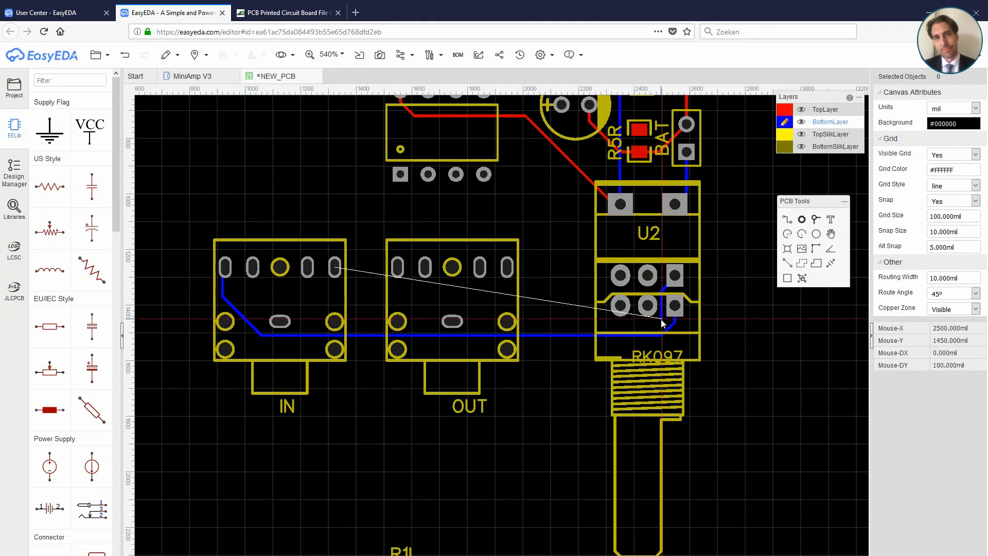
pyautogui.click(510, 303)
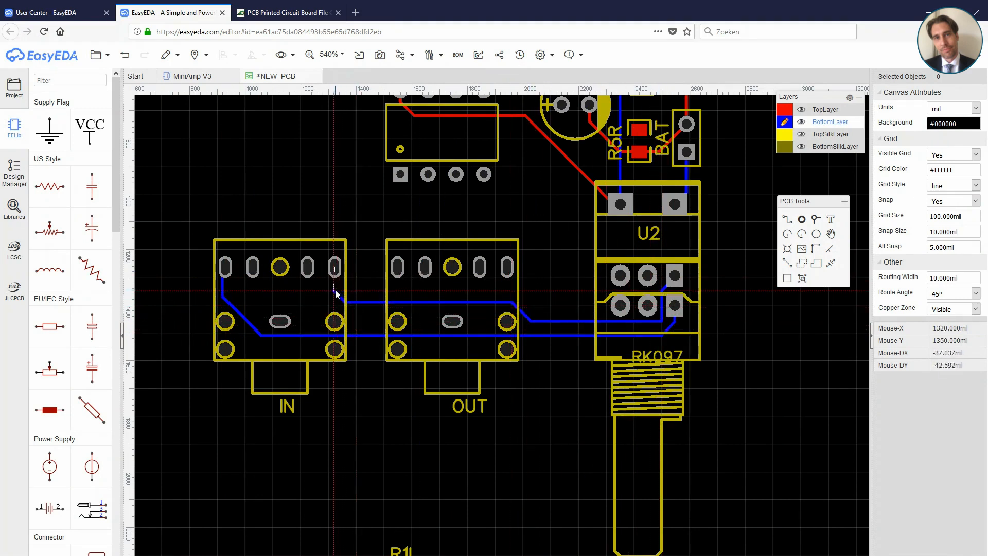
pyautogui.scroll(5, 335, 290)
pyautogui.click(329, 165)
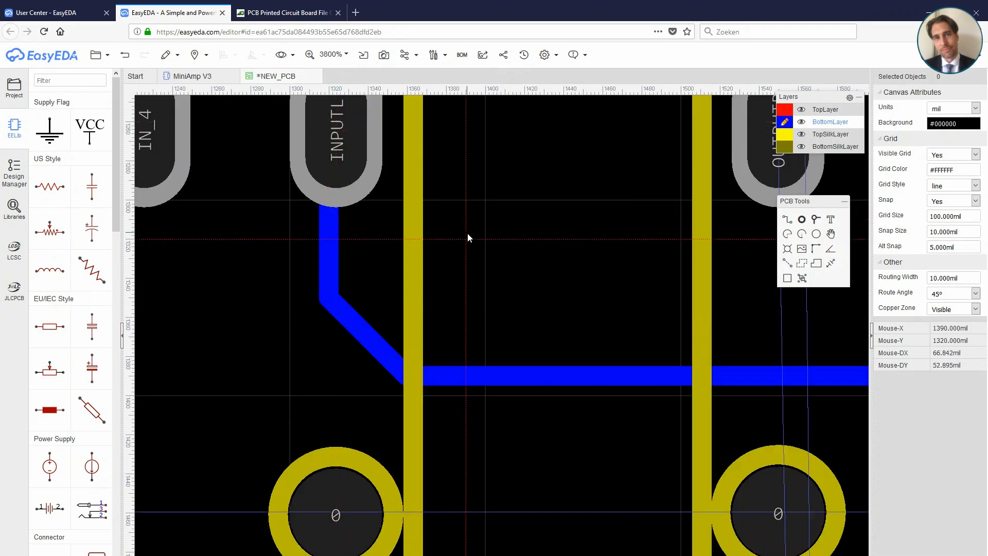
# Step: Move resistors R1L and R1R up into the free area above U1
pyautogui.scroll(-5, 468, 232)
pyautogui.moveTo(560, 213); pyautogui.dragTo(545, 308, button='right')
pyautogui.scroll(-2, 706, 402)
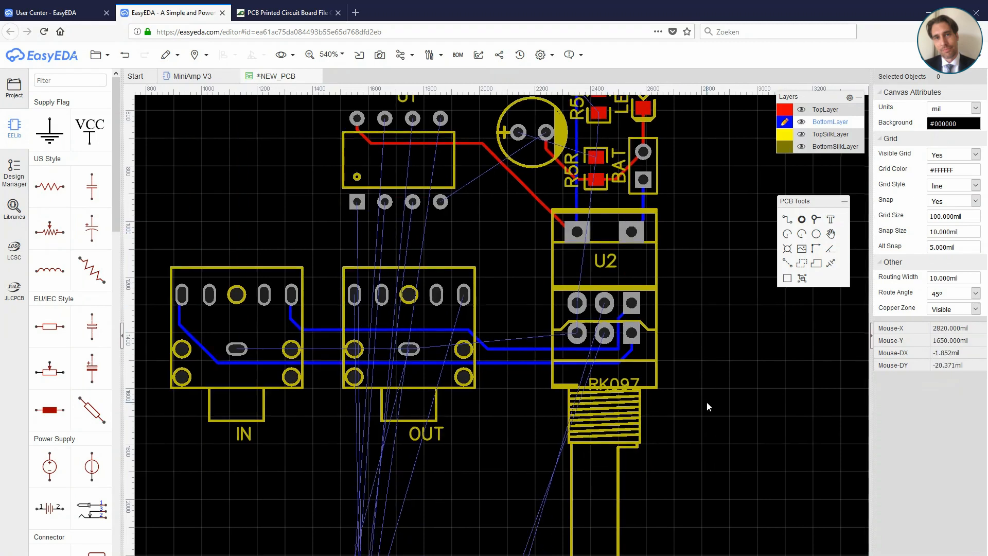
pyautogui.click(523, 504)
pyautogui.moveTo(522, 504); pyautogui.dragTo(558, 204)
pyautogui.moveTo(522, 530); pyautogui.dragTo(524, 215)
pyautogui.scroll(1, 543, 225)
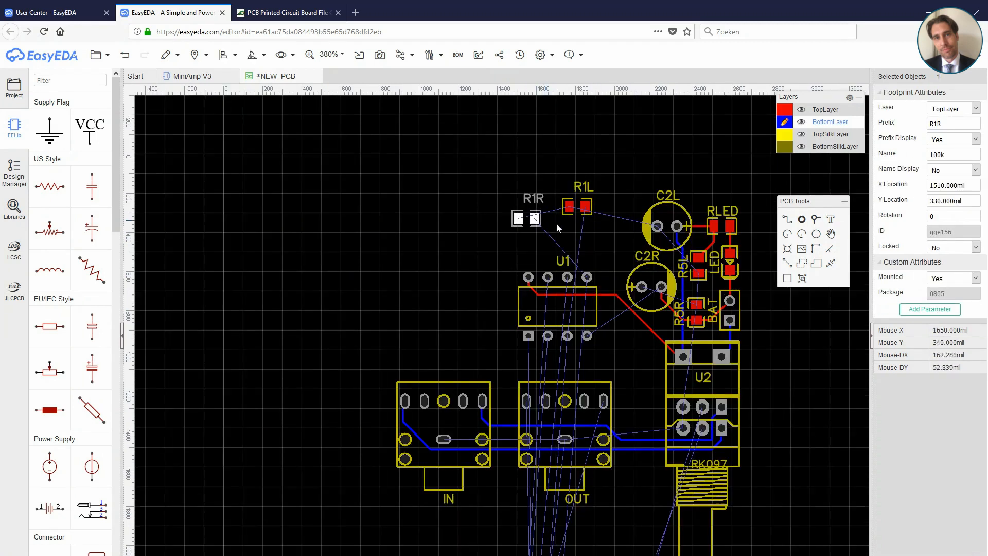
# Step: Rotate R1L to 270° and place it between R1R and C2L
pyautogui.moveTo(604, 251); pyautogui.dragTo(519, 276, button='right')
pyautogui.moveTo(503, 225); pyautogui.dragTo(522, 214)
pyautogui.scroll(1, 519, 240)
pyautogui.press('space')
pyautogui.press('space')
pyautogui.press('space')
pyautogui.moveTo(522, 251); pyautogui.dragTo(507, 273)
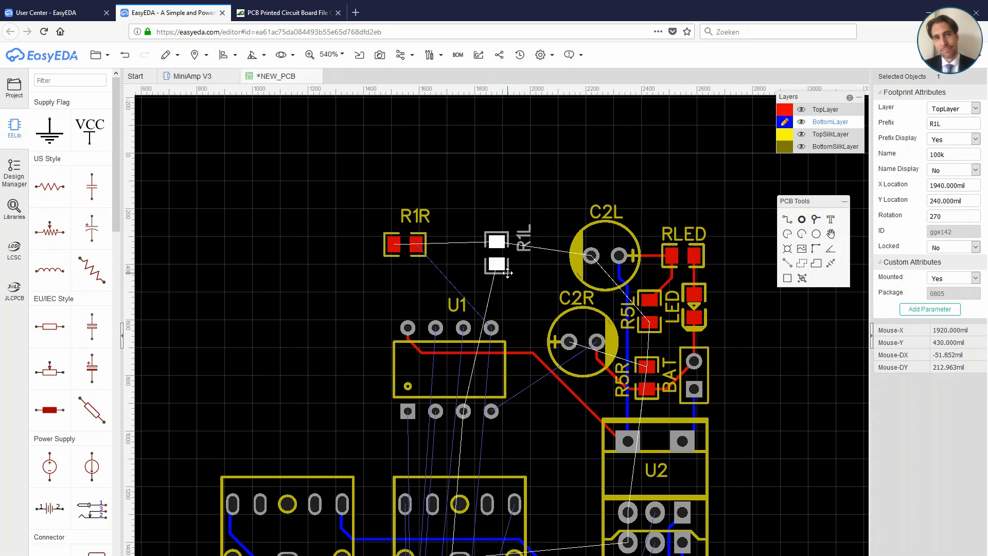
# Step: Replace the top-layer +4.5V track between U2 and U1 with one on the bottom layer
pyautogui.click(576, 396)
pyautogui.press('Delete')
pyautogui.click(787, 220)
pyautogui.click(623, 440)
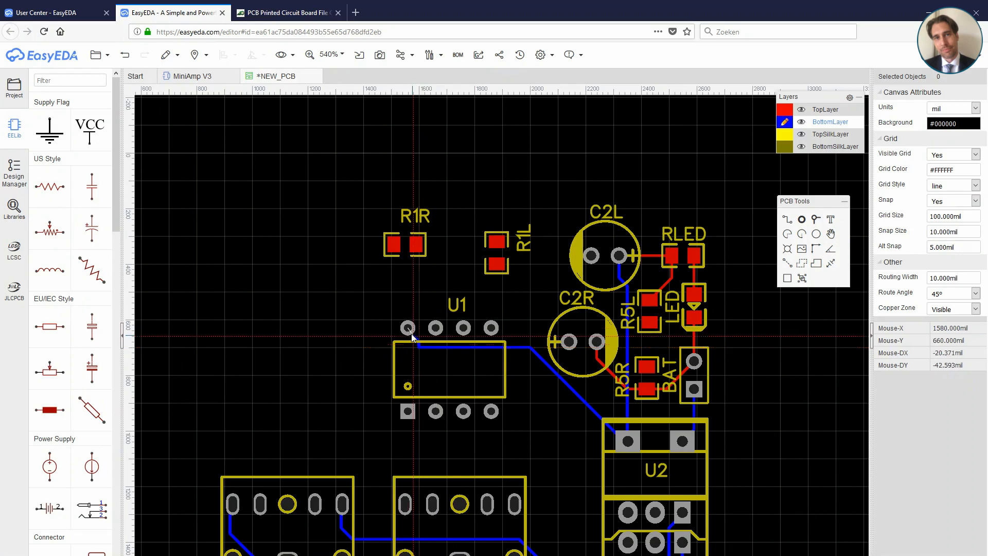
pyautogui.scroll(6, 407, 340)
pyautogui.click(405, 254)
pyautogui.scroll(-5, 425, 271)
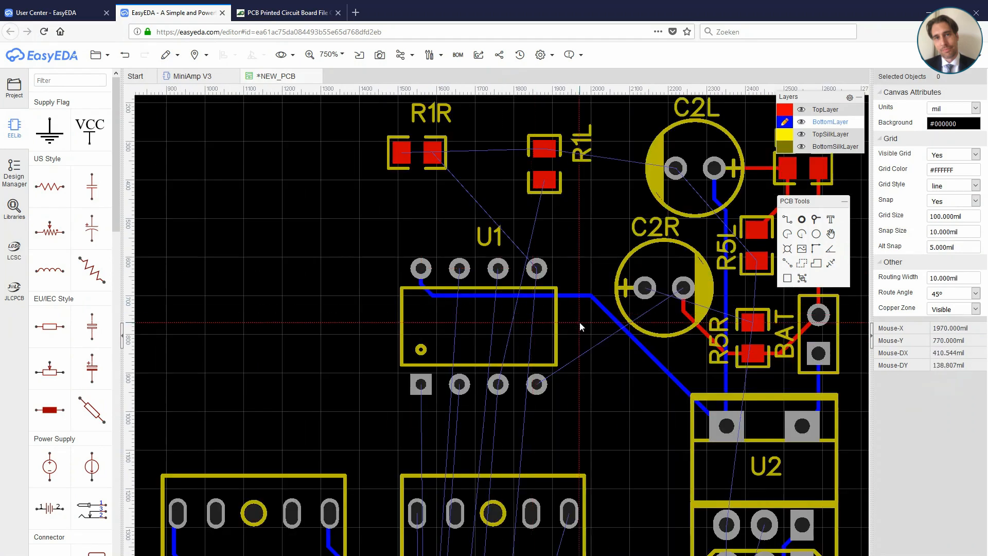
# Step: Make the top layer active and move R1L below U1 to 1770, 1050 mil with 90° rotation
pyautogui.rightClick(579, 322)
pyautogui.click(784, 110)
pyautogui.moveTo(549, 138); pyautogui.dragTo(507, 411)
pyautogui.click(509, 383)
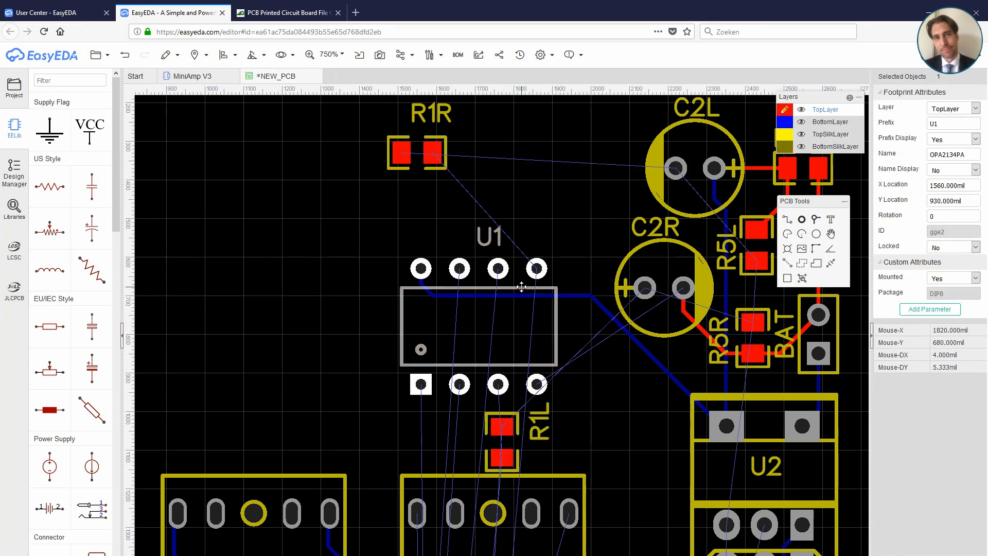
pyautogui.click(513, 416)
pyautogui.scroll(3, 564, 420)
pyautogui.scroll(-6, 609, 441)
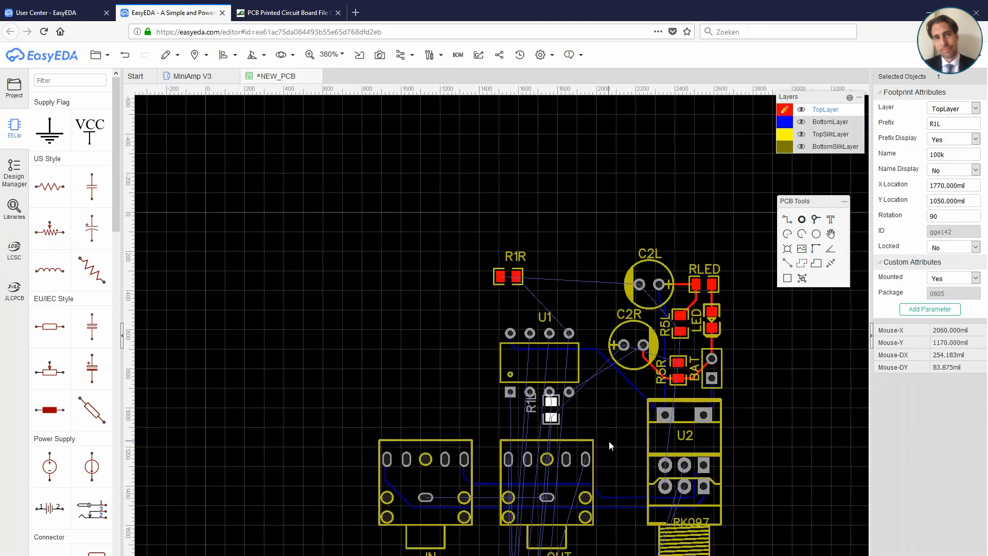
# Step: Select the eight unplaced components, including C1R and C1L, and move them together beside the IN jack
pyautogui.moveTo(595, 485); pyautogui.dragTo(591, 344, button='right')
pyautogui.moveTo(561, 285); pyautogui.dragTo(387, 138)
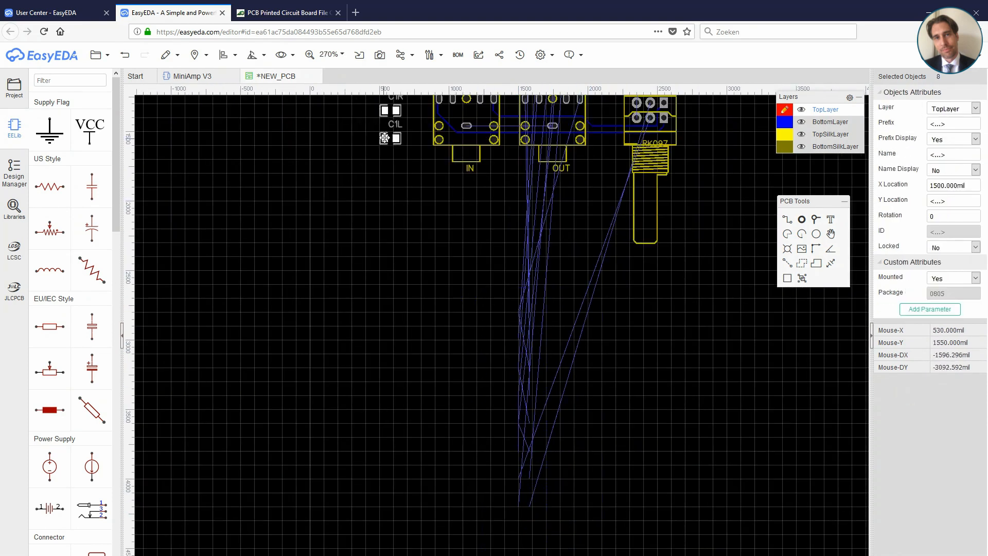
# Step: Move the eight selected components up to the free area beside U1
pyautogui.moveTo(387, 140); pyautogui.dragTo(336, 479, button='right')
pyautogui.moveTo(334, 279); pyautogui.dragTo(361, 153)
pyautogui.scroll(2, 427, 333)
pyautogui.moveTo(576, 494); pyautogui.dragTo(574, 504)
pyautogui.scroll(1, 610, 477)
pyautogui.click(788, 220)
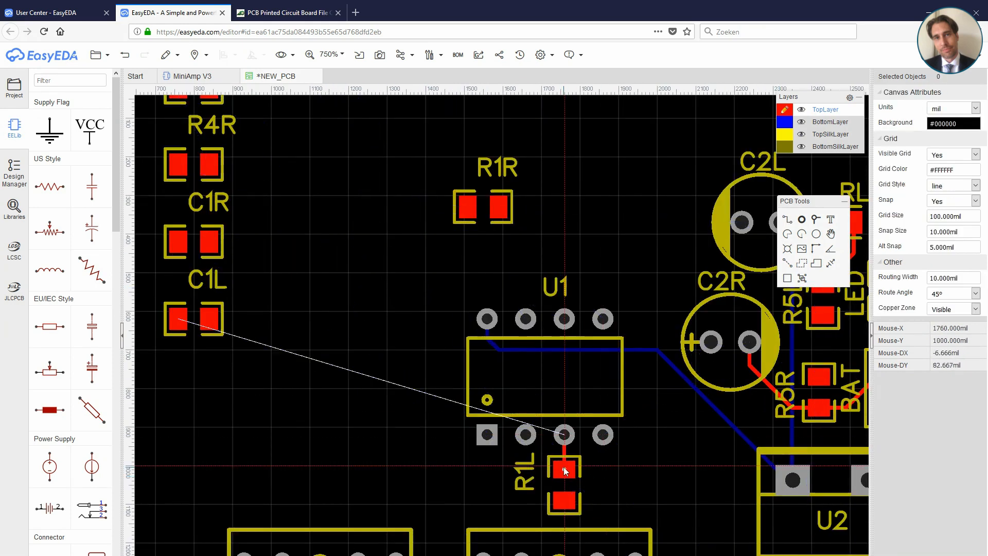
pyautogui.click(711, 342)
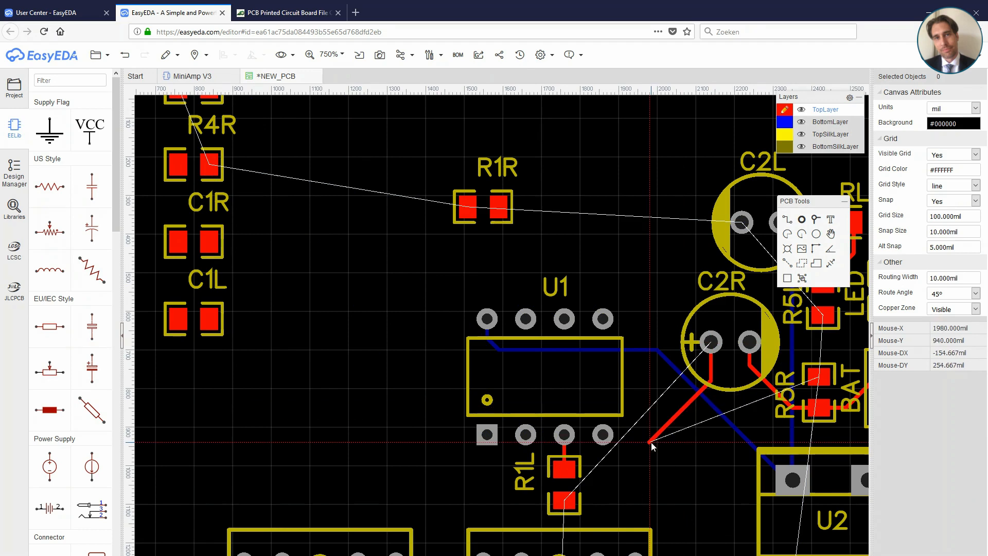
pyautogui.press('Escape')
# Step: Place R1R upright above U1's upper-right pin and move the U1 label inside the chip outline
pyautogui.moveTo(476, 212); pyautogui.dragTo(596, 272)
pyautogui.press('space')
pyautogui.moveTo(560, 233); pyautogui.dragTo(570, 251)
pyautogui.moveTo(544, 285); pyautogui.dragTo(544, 379)
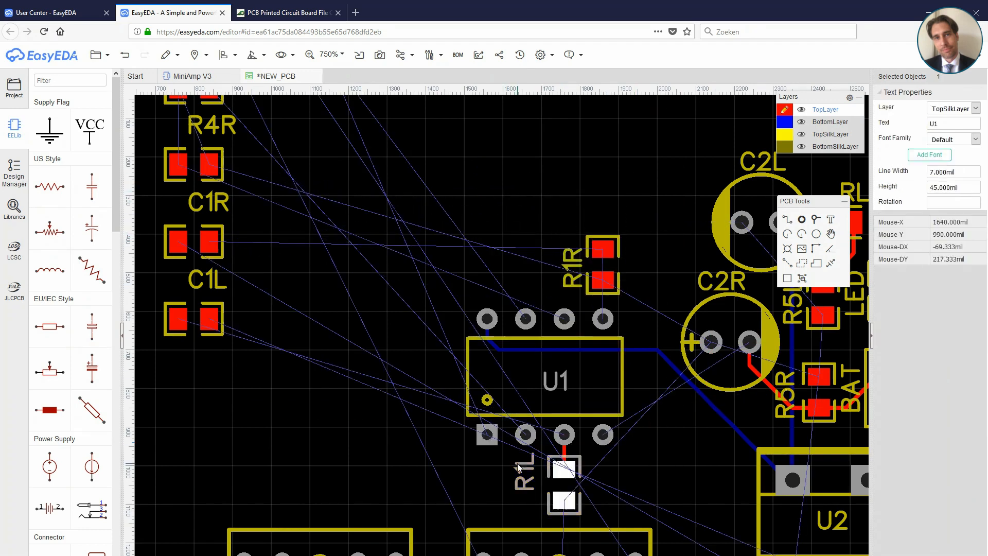
pyautogui.press('w')
pyautogui.click(603, 250)
pyautogui.press('Escape')
# Step: Turn R1R by 180° above U1 and set its label vertically along the resistor's right side
pyautogui.click(612, 239)
pyautogui.press('space')
pyautogui.press('space')
pyautogui.click(602, 237)
pyautogui.moveTo(603, 268); pyautogui.dragTo(635, 261)
pyautogui.click(624, 217)
pyautogui.press('space')
# Step: Route a top-layer track from R1R's lower pad to U1's upper-right pin
pyautogui.press('w')
pyautogui.click(603, 284)
pyautogui.click(603, 319)
pyautogui.press('Escape')
# Step: Place C1R upright to the right of U1 and connect its upper pad to U1's upper-right pin
pyautogui.moveTo(216, 228)
pyautogui.mouseDown()
pyautogui.moveTo(560, 255)
pyautogui.moveTo(662, 325)
pyautogui.mouseUp()
pyautogui.press('space')
pyautogui.moveTo(618, 273); pyautogui.dragTo(647, 306)
pyautogui.click(788, 221)
pyautogui.click(603, 319)
pyautogui.click(649, 323)
# Step: Route a top-layer track from C1R's lower pad to the lower-row middle pin of the RK097 potentiometer
pyautogui.click(649, 353)
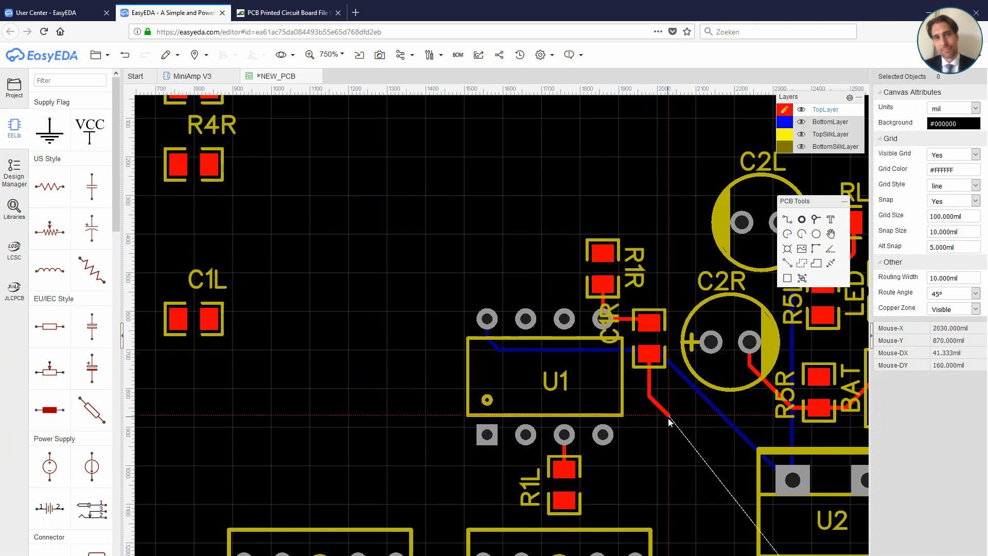
pyautogui.click(670, 422)
pyautogui.moveTo(670, 422); pyautogui.dragTo(575, 284, button='right')
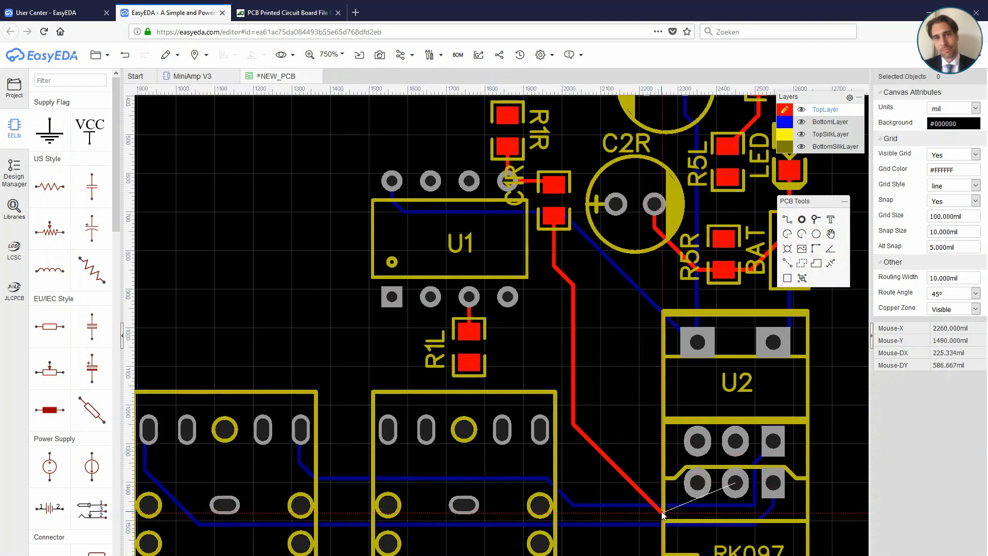
pyautogui.click(735, 481)
pyautogui.rightClick(735, 481)
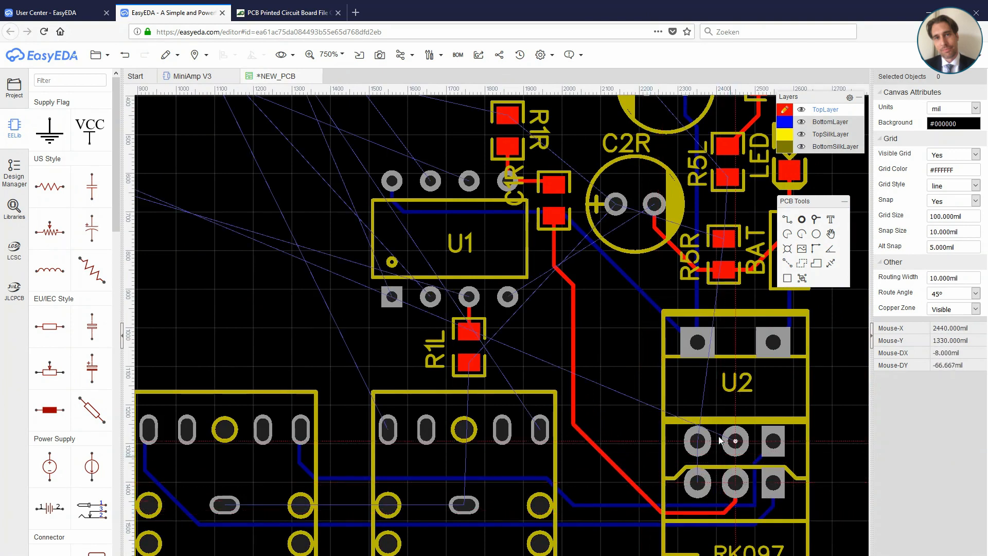
# Step: Shift U1, R1R, C1R and R1L slightly left and put the C1R label on the capacitor's right side
pyautogui.moveTo(520, 171); pyautogui.dragTo(524, 174)
pyautogui.moveTo(594, 252); pyautogui.dragTo(579, 191)
pyautogui.moveTo(489, 201); pyautogui.dragTo(473, 201)
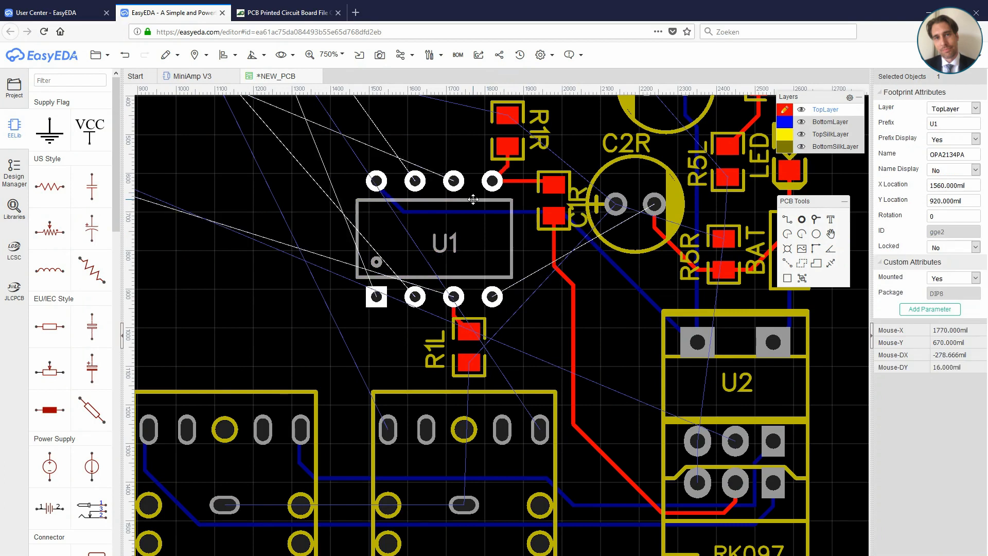
pyautogui.moveTo(494, 156); pyautogui.dragTo(482, 156)
pyautogui.moveTo(538, 171); pyautogui.dragTo(526, 171)
pyautogui.click(576, 195)
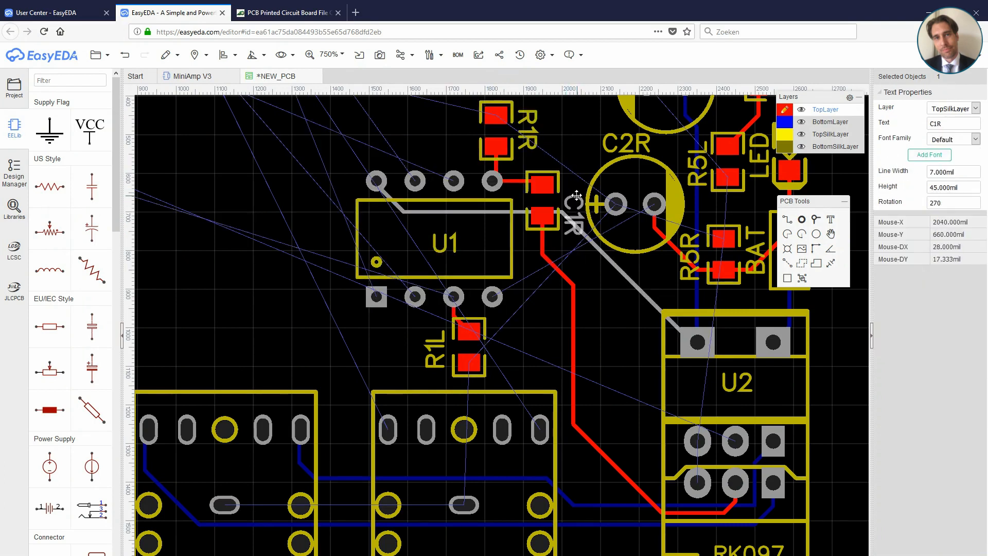
pyautogui.click(572, 182)
pyautogui.moveTo(469, 317); pyautogui.dragTo(457, 316)
# Step: Place C1L upright to the right of R1L, with its label running vertically along its right side
pyautogui.moveTo(583, 335); pyautogui.dragTo(583, 431, button='right')
pyautogui.moveTo(412, 172); pyautogui.dragTo(530, 352, button='right')
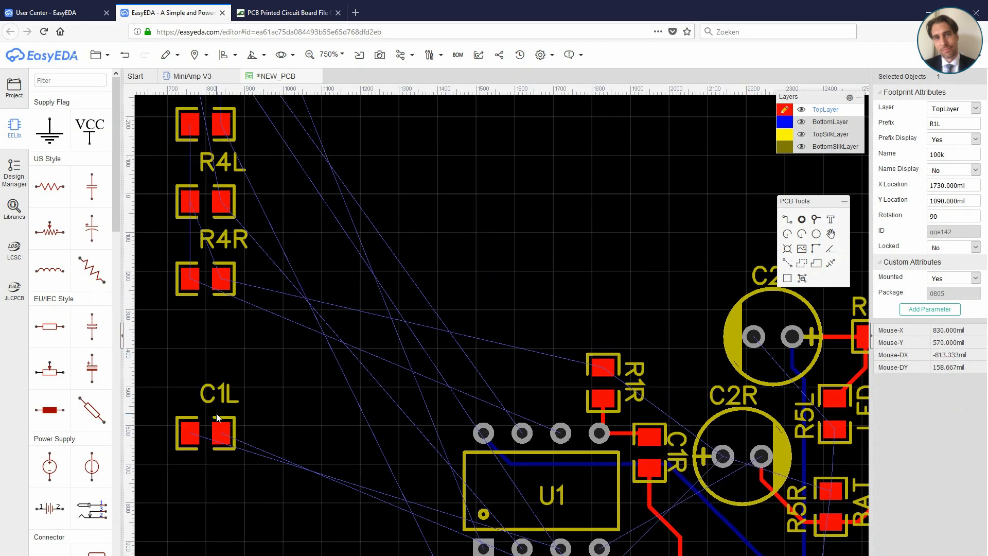
pyautogui.moveTo(217, 417); pyautogui.dragTo(695, 550)
pyautogui.scroll(3, 694, 550)
pyautogui.moveTo(677, 532); pyautogui.dragTo(616, 247, button='right')
pyautogui.moveTo(627, 299); pyautogui.dragTo(471, 305)
pyautogui.press('space')
pyautogui.moveTo(497, 254); pyautogui.dragTo(481, 290)
pyautogui.press('space')
pyautogui.press('space')
pyautogui.moveTo(543, 333); pyautogui.dragTo(529, 305)
# Step: Route a top-layer track between the upper pads of R1L and C1L
pyautogui.click(791, 224)
pyautogui.click(390, 315)
pyautogui.click(470, 316)
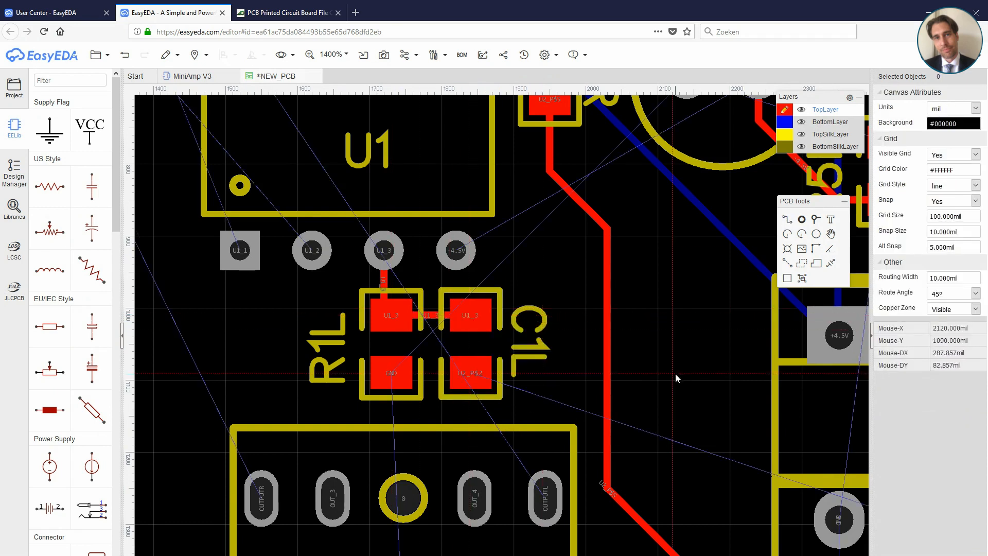
pyautogui.scroll(-2, 677, 377)
pyautogui.moveTo(677, 377); pyautogui.dragTo(586, 236, button='right')
pyautogui.click(585, 234)
pyautogui.rightClick(607, 267)
pyautogui.click(444, 194)
pyautogui.rightClick(501, 234)
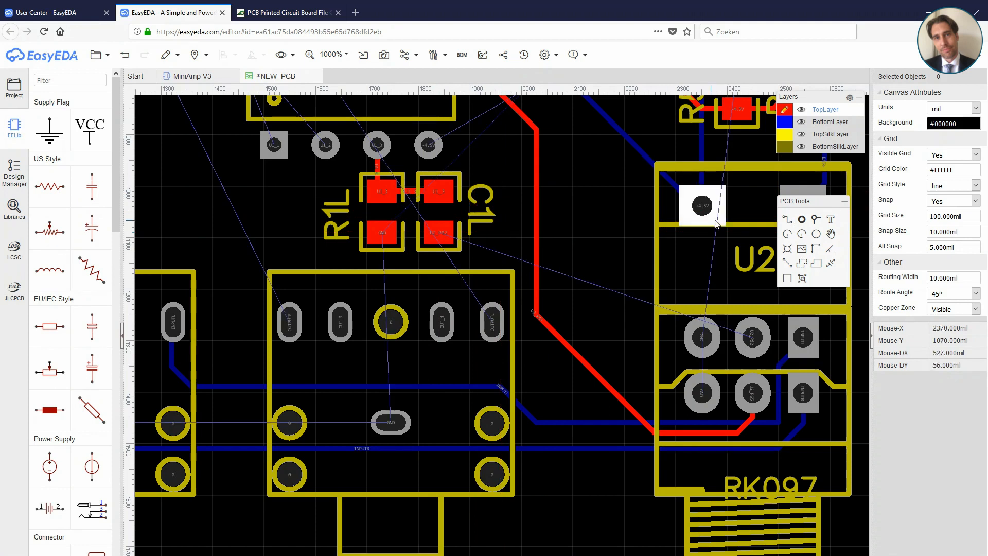
pyautogui.click(440, 233)
pyautogui.rightClick(492, 254)
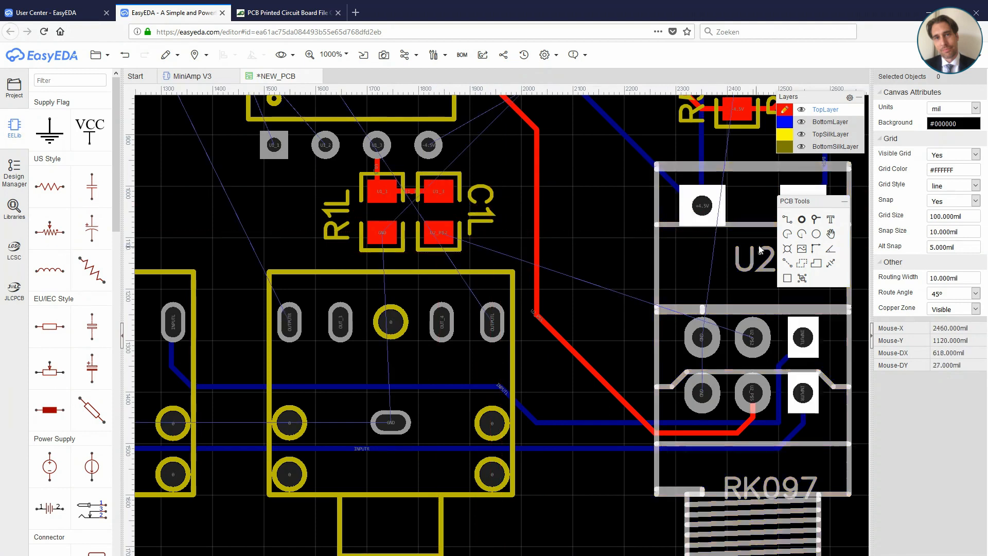
# Step: Try to reshape the track between C1R and the RK097 potentiometer by moving its corners
pyautogui.rightClick(547, 324)
pyautogui.click(547, 322)
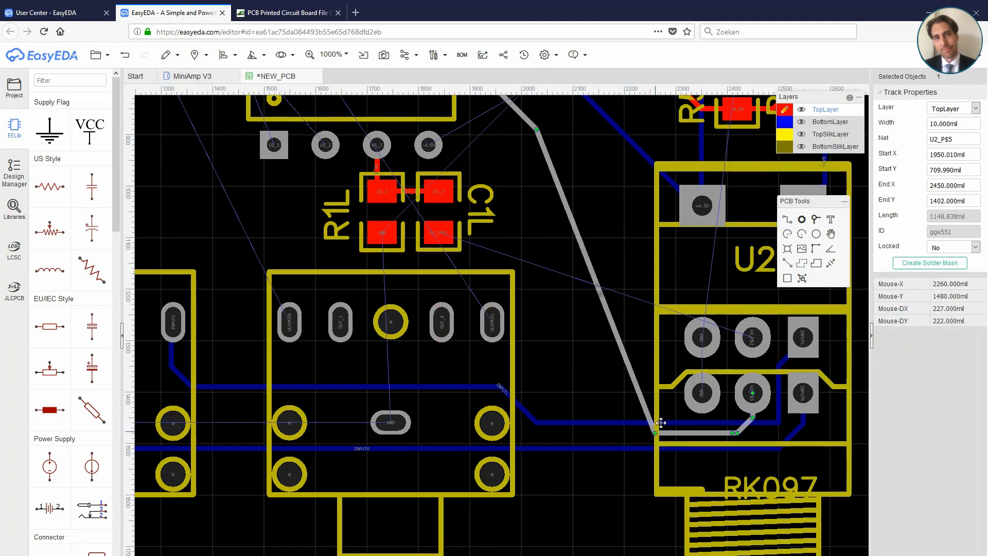
pyautogui.moveTo(660, 422); pyautogui.dragTo(842, 416)
pyautogui.scroll(-2, 680, 303)
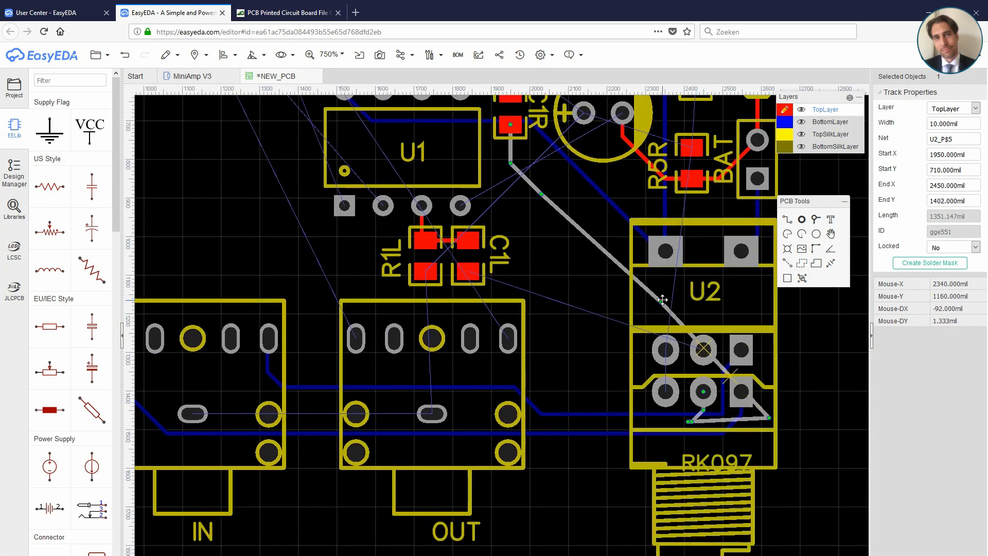
pyautogui.moveTo(720, 365); pyautogui.dragTo(869, 478)
# Step: Delete the distorted C1R track and reroute C1R's lower pad through U2's outline to RK097's lower-row middle pin
pyautogui.press('Delete')
pyautogui.click(787, 219)
pyautogui.click(510, 124)
pyautogui.click(639, 282)
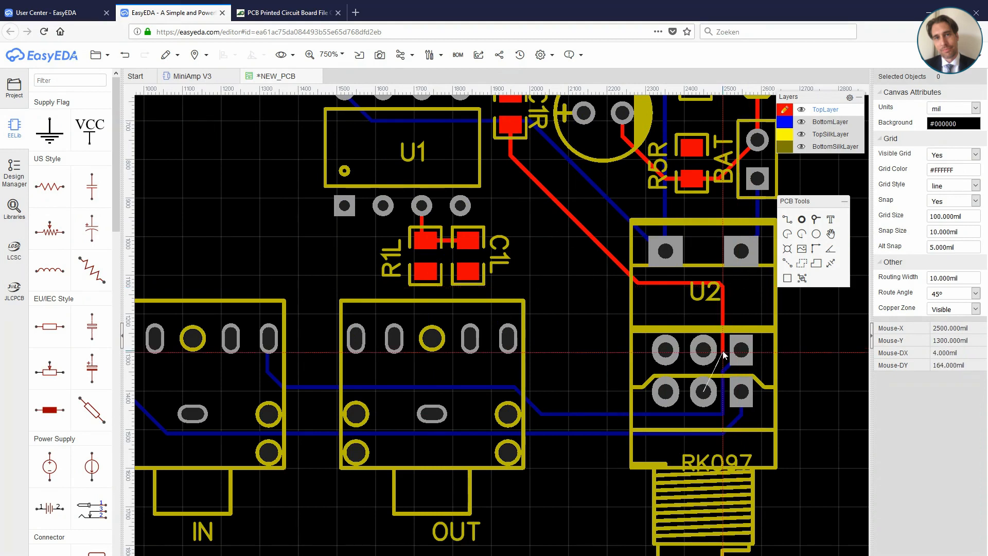
pyautogui.click(704, 391)
# Step: Route a top-layer track from C1L's lower pad to RK097's upper-row middle pin
pyautogui.click(469, 271)
pyautogui.click(619, 282)
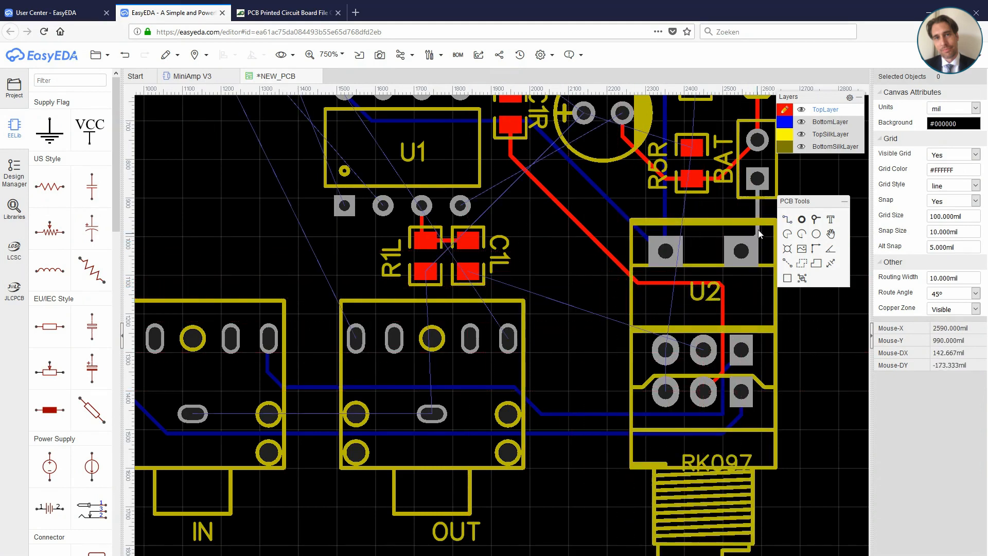
pyautogui.click(703, 307)
pyautogui.click(703, 350)
# Step: Move R2L down near the jacks and place R2R above U1, turned by 180°
pyautogui.moveTo(541, 234); pyautogui.dragTo(563, 320, button='right')
pyautogui.scroll(-5, 454, 287)
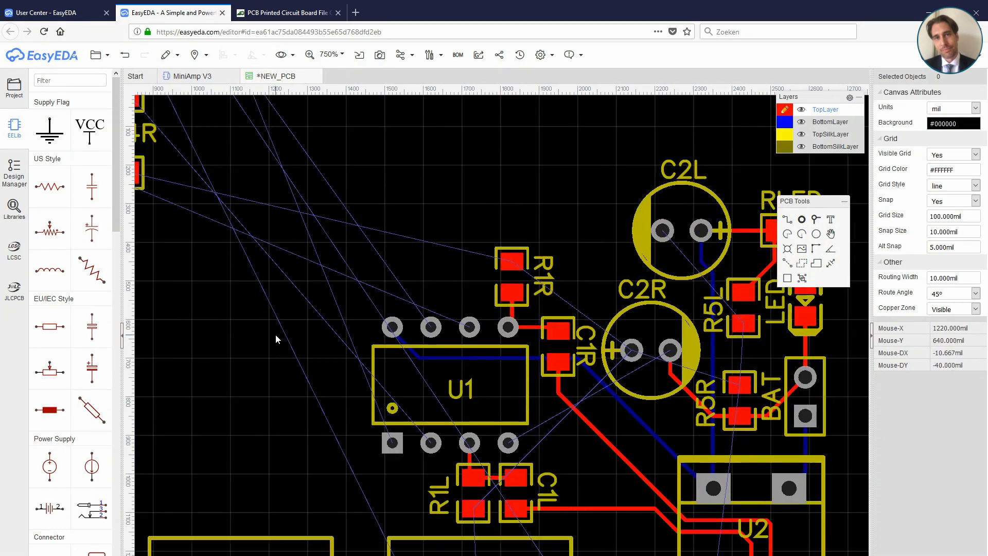
pyautogui.moveTo(220, 152); pyautogui.dragTo(288, 405)
pyautogui.moveTo(223, 180); pyautogui.dragTo(406, 216)
pyautogui.scroll(4, 312, 299)
pyautogui.press('space')
pyautogui.press('space')
pyautogui.moveTo(407, 220); pyautogui.dragTo(418, 413, button='right')
# Step: Place R3R between R2R and R1R at 1720, 520 mil with 90° rotation
pyautogui.moveTo(203, 228); pyautogui.dragTo(420, 380)
pyautogui.press('space')
pyautogui.press('space')
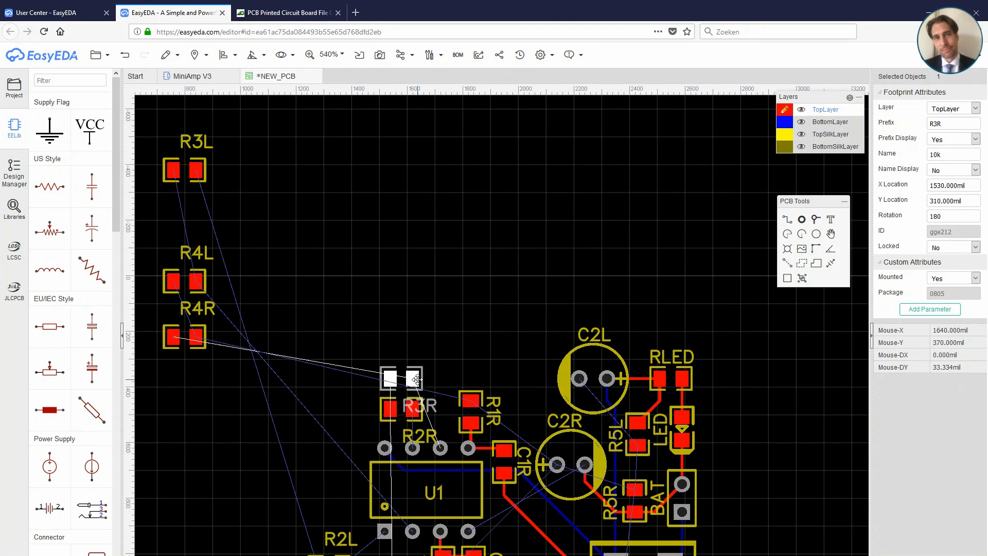
pyautogui.moveTo(470, 361); pyautogui.dragTo(483, 244, button='right')
pyautogui.press('space')
pyautogui.moveTo(434, 263); pyautogui.dragTo(453, 264)
pyautogui.scroll(4, 476, 326)
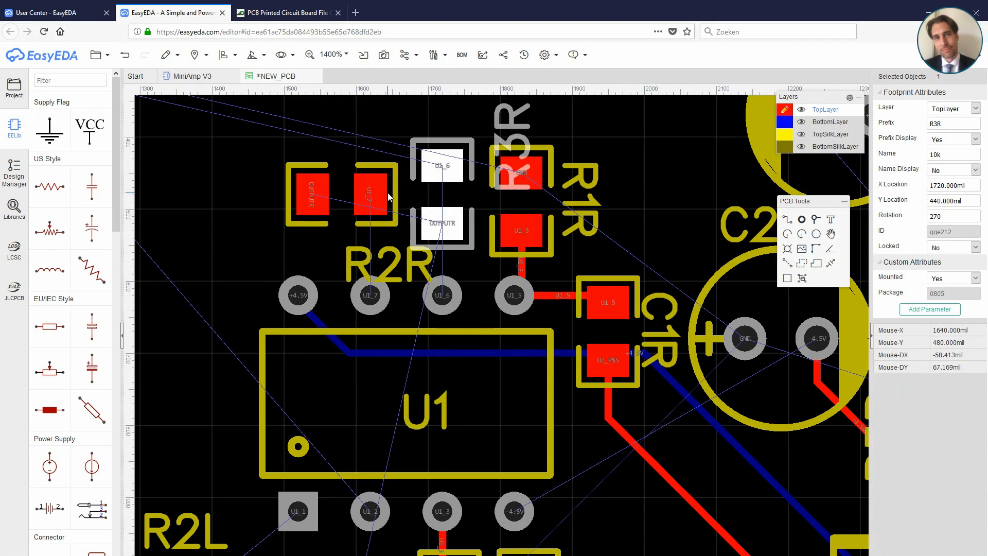
pyautogui.press('space')
pyautogui.press('space')
pyautogui.moveTo(460, 190); pyautogui.dragTo(463, 251)
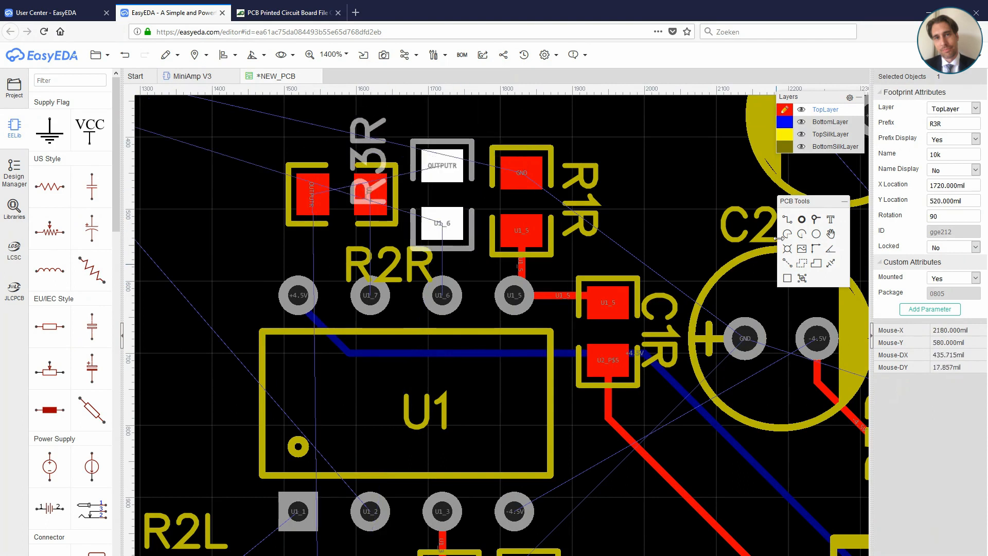
# Step: Route top-layer tracks from R3R and R2R to U1's upper pins and between their OUTPUTR pads
pyautogui.click(786, 218)
pyautogui.click(440, 227)
pyautogui.click(442, 294)
pyautogui.click(312, 193)
pyautogui.click(348, 156)
pyautogui.click(436, 165)
pyautogui.press('Escape')
# Step: Position the R3R and R2R labels horizontally above their resistors
pyautogui.scroll(-2, 434, 370)
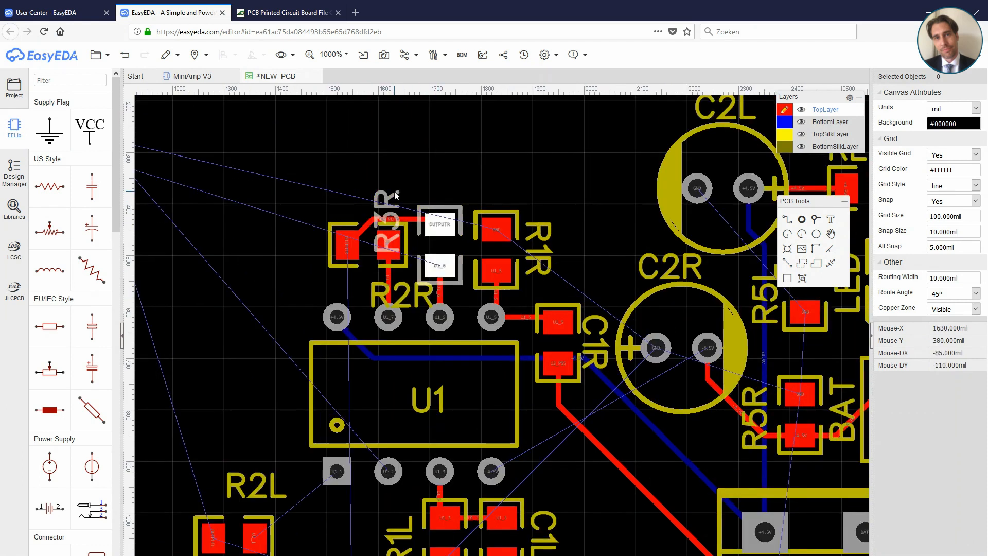
pyautogui.moveTo(377, 287); pyautogui.dragTo(289, 177)
pyautogui.moveTo(383, 244); pyautogui.dragTo(420, 179)
pyautogui.press('space')
pyautogui.moveTo(344, 173); pyautogui.dragTo(402, 191)
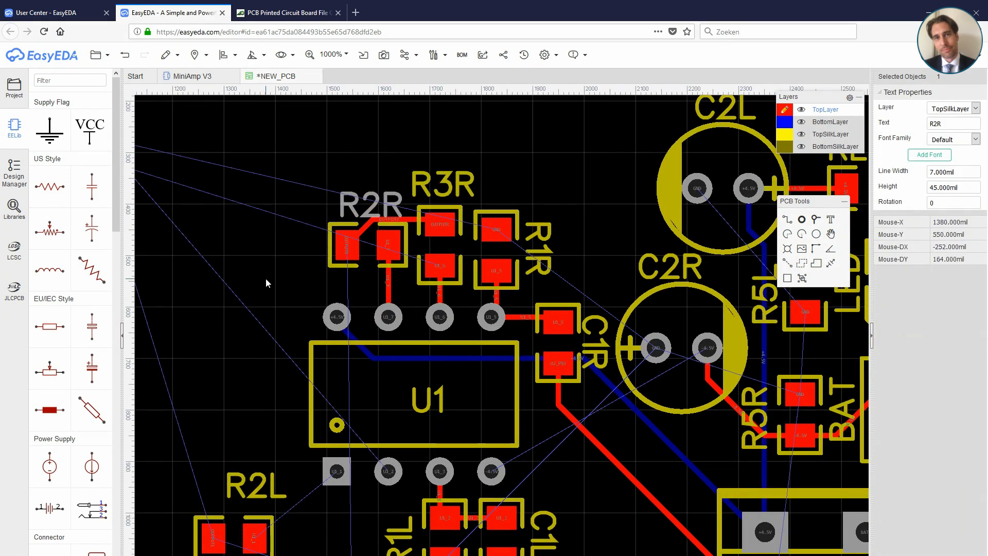
# Step: Route a top-layer track from R2R's OUTPUTR pad down through U1 to the OUT jack's OUTPUTR pin
pyautogui.click(791, 223)
pyautogui.click(348, 245)
pyautogui.click(362, 284)
pyautogui.click(361, 507)
pyautogui.moveTo(361, 506); pyautogui.dragTo(381, 309, button='right')
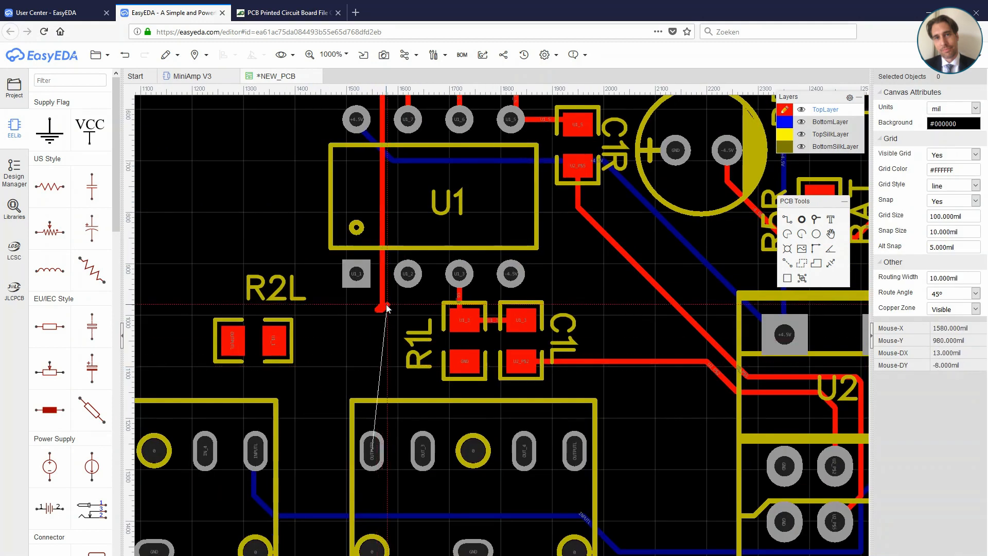
pyautogui.scroll(-1, 386, 307)
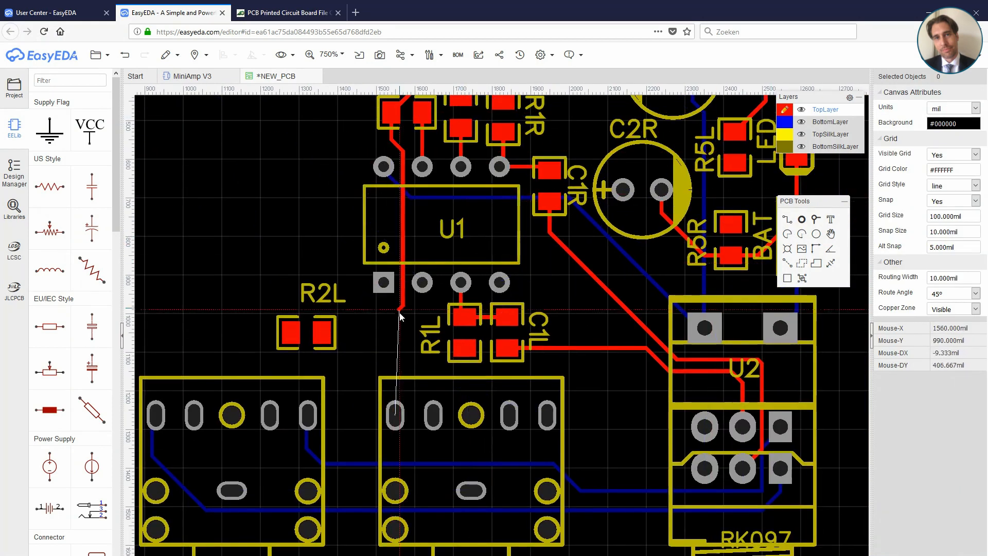
pyautogui.click(396, 412)
pyautogui.rightClick(396, 411)
# Step: Move R2L and R3L close to U1's square pin and turn R3L upright above the jacks
pyautogui.scroll(1, 432, 320)
pyautogui.moveTo(432, 320); pyautogui.dragTo(432, 397, button='right')
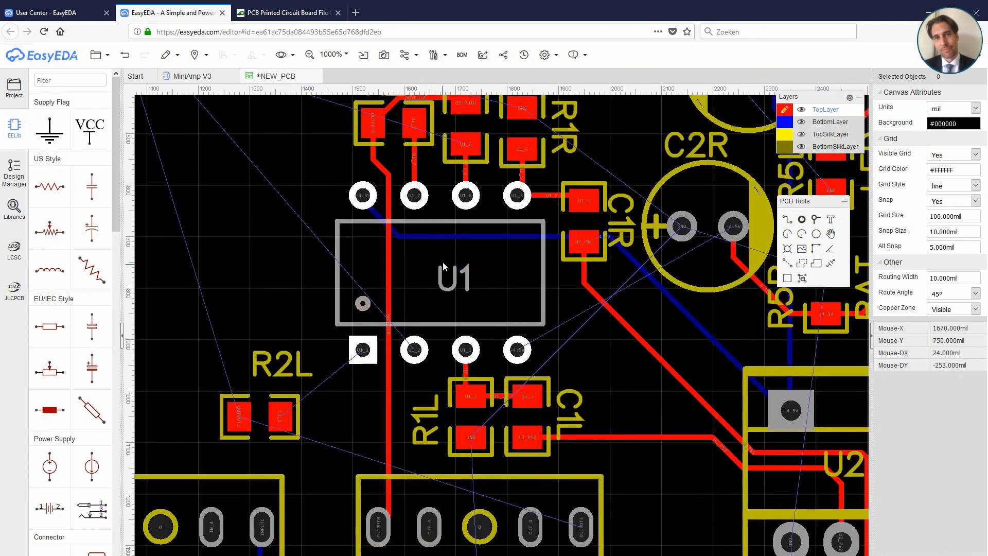
pyautogui.moveTo(443, 262); pyautogui.dragTo(441, 385, button='right')
pyautogui.scroll(-1, 441, 385)
pyautogui.moveTo(332, 507); pyautogui.dragTo(378, 505)
pyautogui.moveTo(260, 409); pyautogui.dragTo(258, 312, button='right')
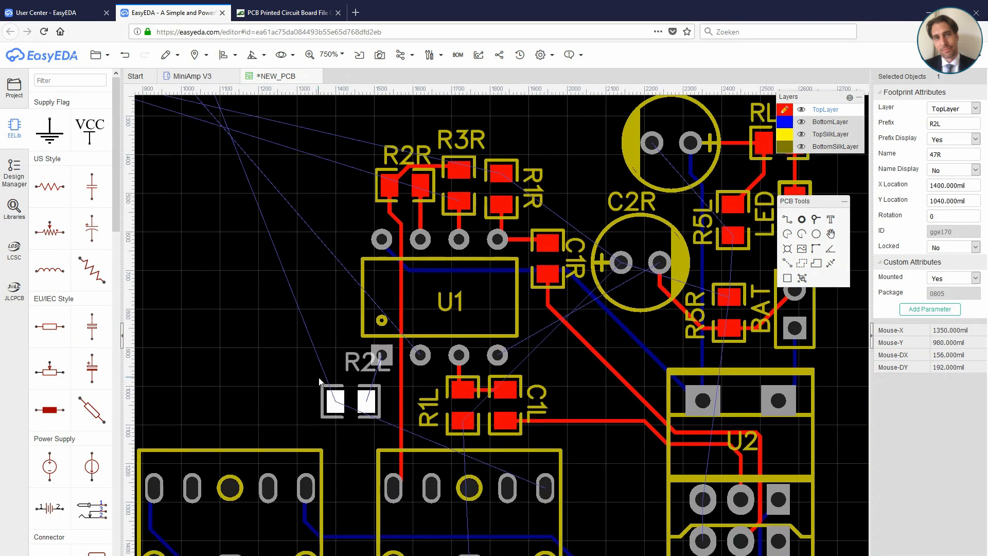
pyautogui.scroll(-2, 284, 323)
pyautogui.moveTo(214, 112); pyautogui.dragTo(292, 380)
pyautogui.moveTo(311, 355)
pyautogui.mouseDown()
pyautogui.moveTo(353, 384)
pyautogui.moveTo(326, 352)
pyautogui.mouseUp()
pyautogui.scroll(2, 347, 402)
pyautogui.press('space')
pyautogui.press('space')
pyautogui.press('space')
# Step: Line up R2L with U1's square pin and route a track from its left pad to R3L's lower pad
pyautogui.moveTo(274, 360); pyautogui.dragTo(294, 304)
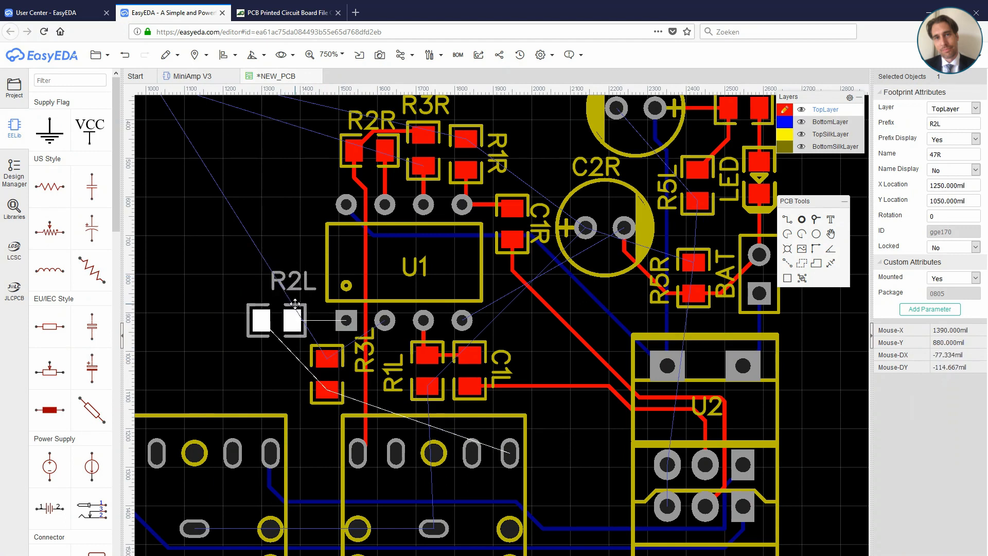
pyautogui.click(787, 219)
pyautogui.click(261, 320)
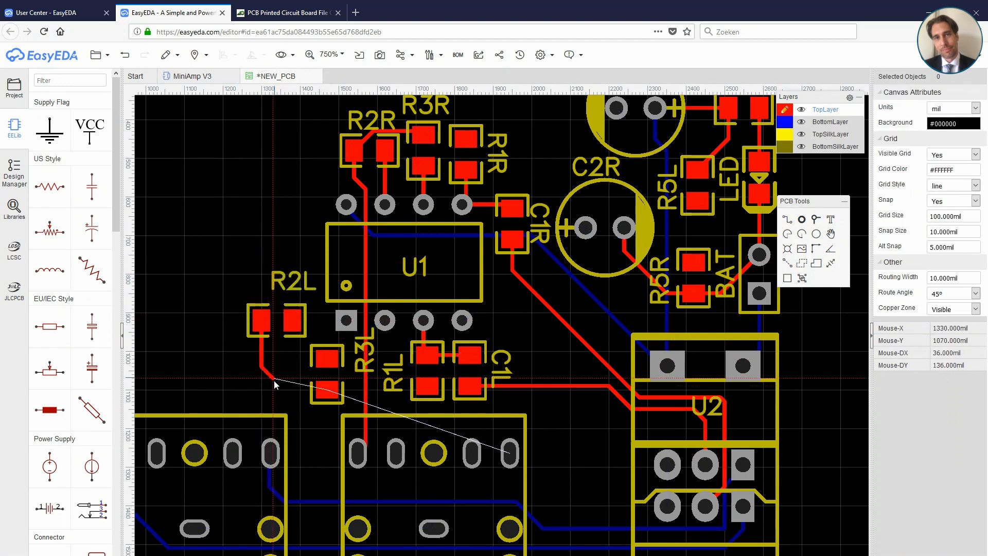
pyautogui.click(326, 394)
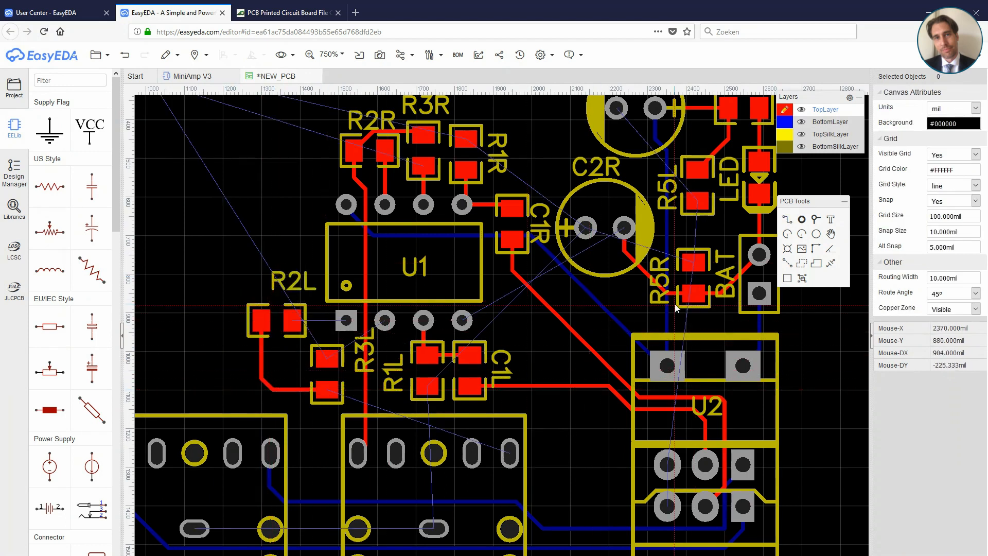
# Step: Place a via just below R3L and link it to the OUT jack's OUTPUTL pin on the bottom layer
pyautogui.click(784, 124)
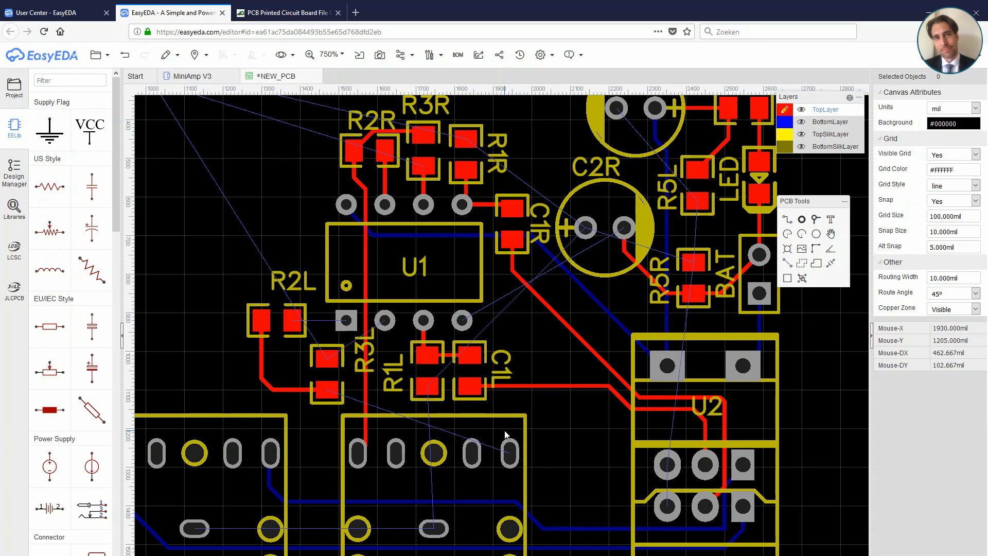
pyautogui.click(816, 220)
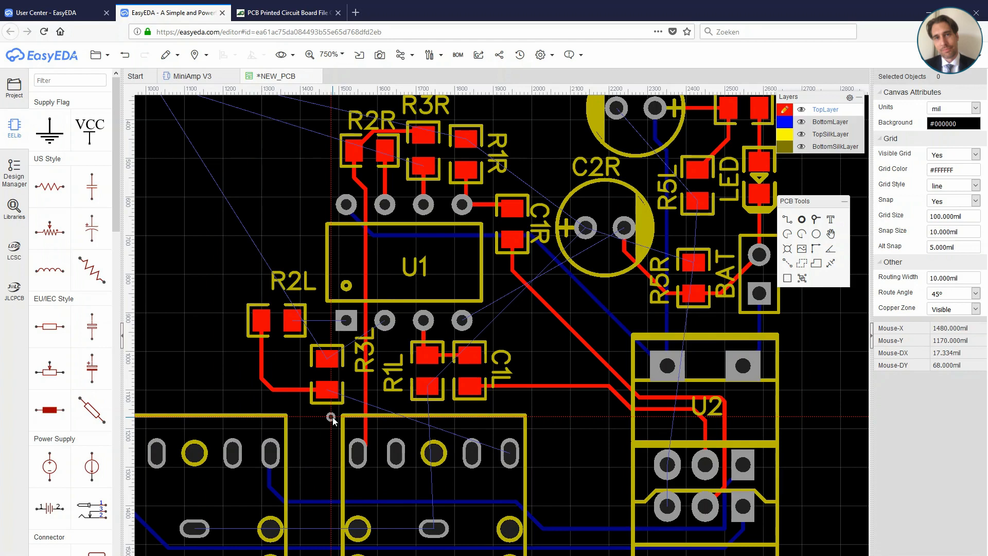
pyautogui.click(331, 417)
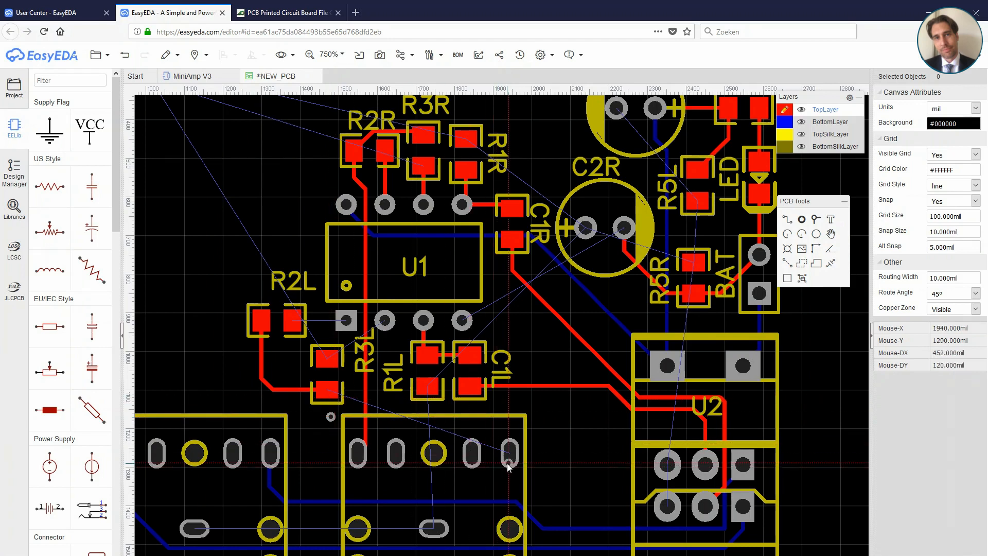
pyautogui.click(826, 121)
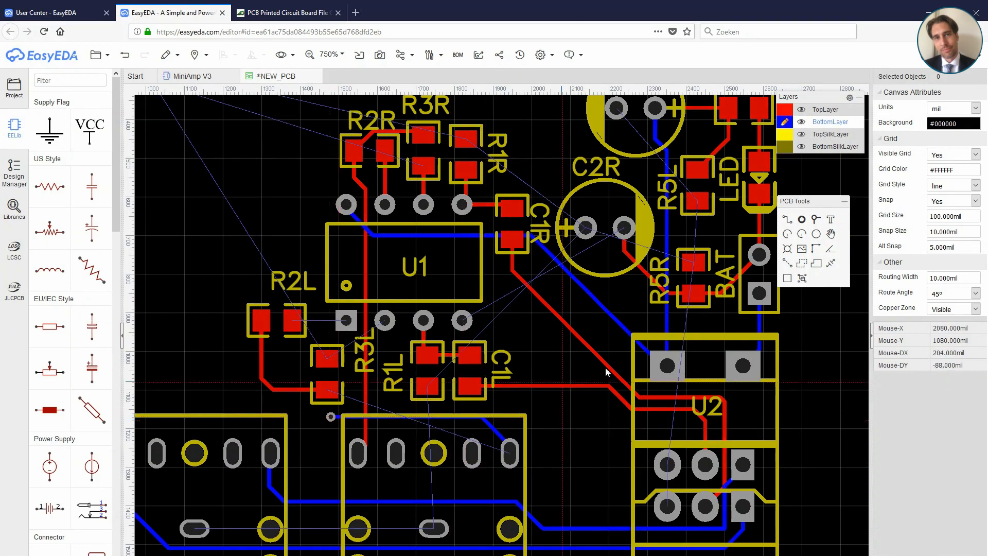
# Step: Return to the top layer and connect R3L's lower pad to the via below it
pyautogui.press('t')
pyautogui.click(785, 222)
pyautogui.click(327, 357)
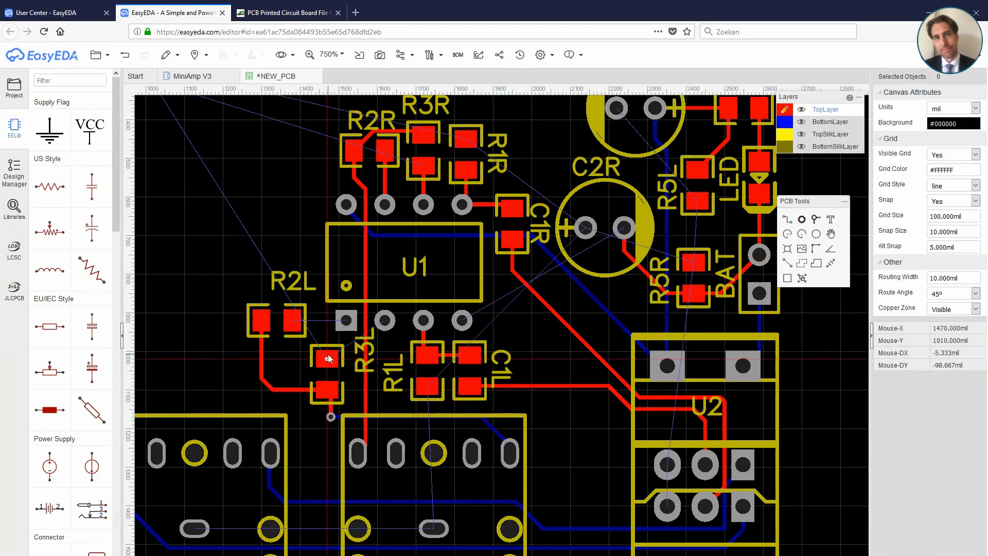
pyautogui.press('Escape')
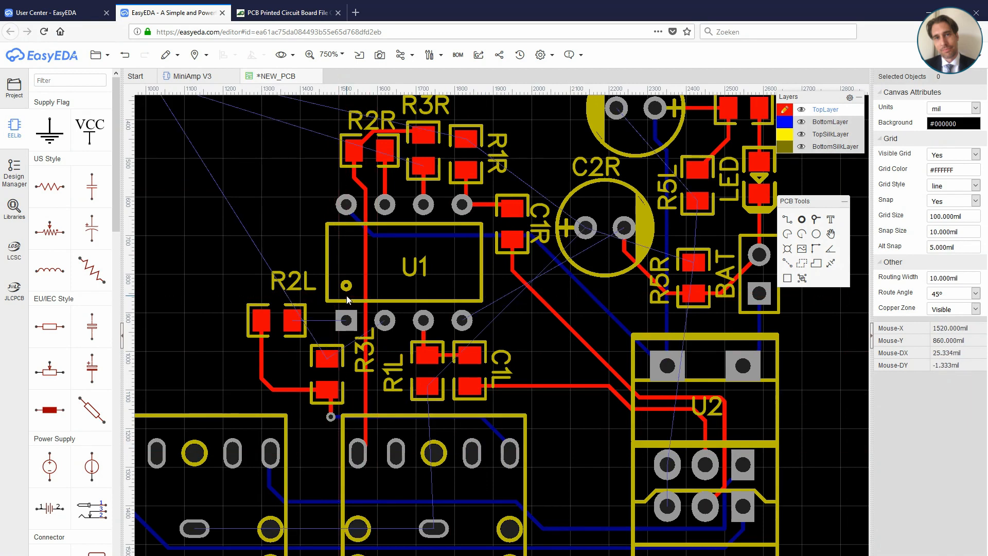
# Step: Move the R3L label to the left side of its resistor
pyautogui.press('v')
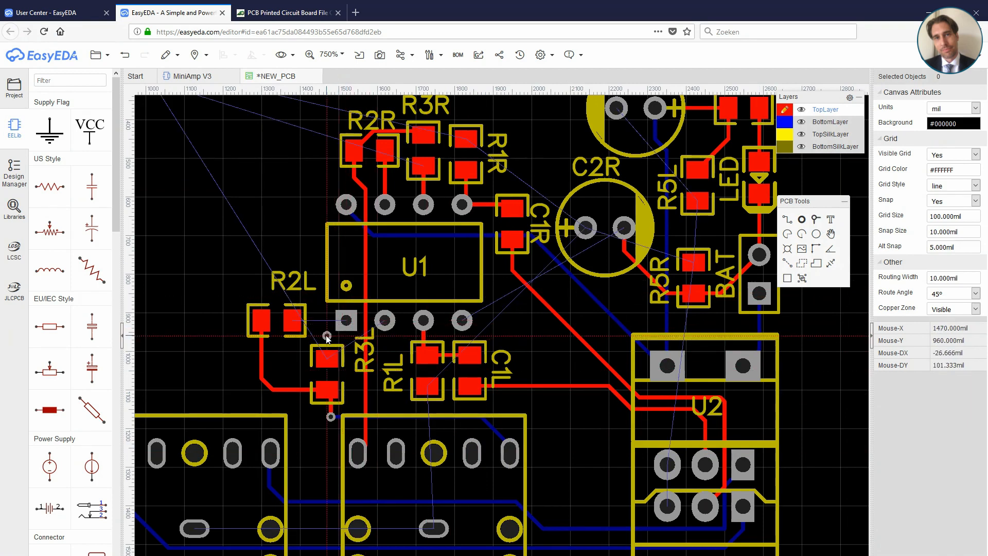
pyautogui.rightClick(325, 334)
pyautogui.moveTo(359, 343); pyautogui.dragTo(291, 364)
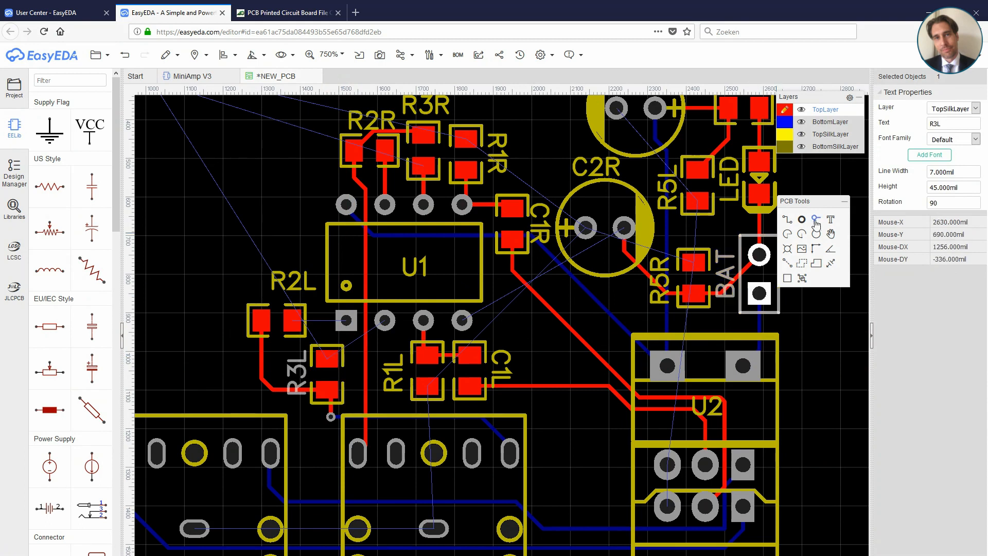
# Step: Place a via just right of R3L's upper pad and connect the pad to it on the top layer
pyautogui.click(816, 219)
pyautogui.click(354, 355)
pyautogui.click(786, 219)
pyautogui.click(328, 358)
pyautogui.click(354, 355)
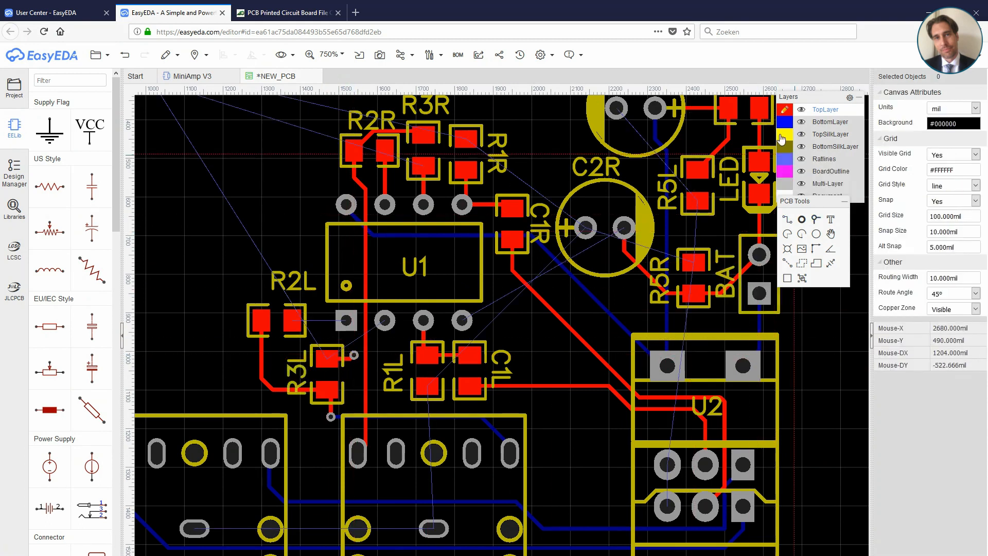
# Step: Route a bottom-layer track from the via beside R3L to U1_2, the pin next to U1's square pin
pyautogui.click(785, 122)
pyautogui.click(786, 219)
pyautogui.click(354, 355)
pyautogui.click(386, 348)
pyautogui.click(387, 317)
pyautogui.rightClick(519, 325)
# Step: Centre the R2L label above its resistor and place R4L directly above it, with the R4L label centred over the part
pyautogui.scroll(-2, 519, 325)
pyautogui.moveTo(519, 325); pyautogui.dragTo(540, 362, button='right')
pyautogui.moveTo(359, 327); pyautogui.dragTo(346, 335)
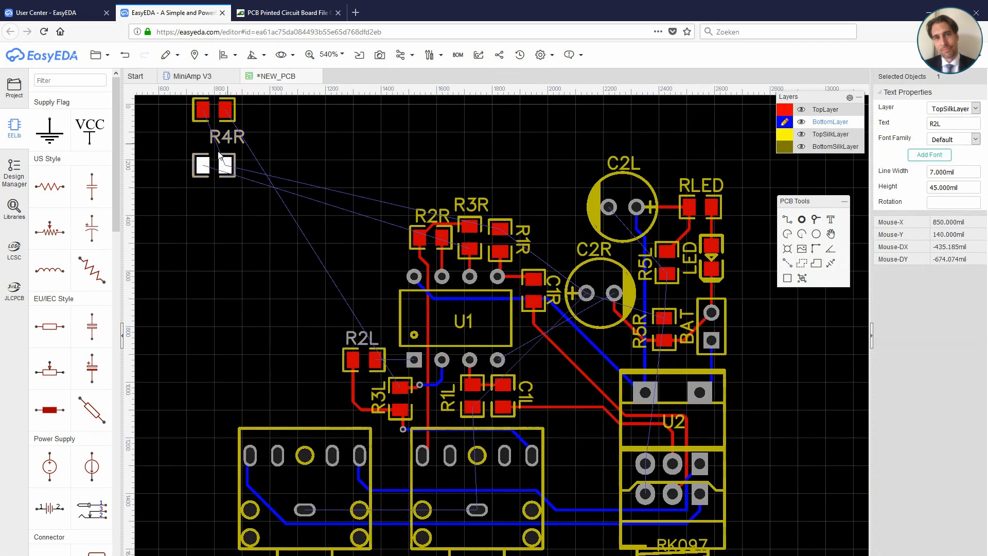
pyautogui.moveTo(271, 154); pyautogui.dragTo(276, 203, button='right')
pyautogui.moveTo(232, 157); pyautogui.dragTo(382, 352)
pyautogui.scroll(4, 360, 353)
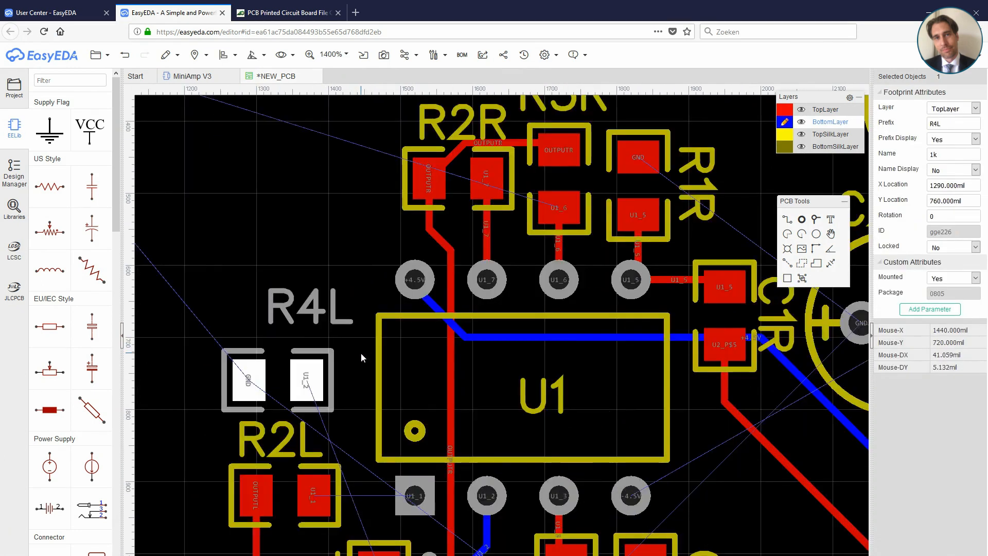
pyautogui.moveTo(325, 245); pyautogui.dragTo(333, 246)
pyautogui.moveTo(303, 174); pyautogui.dragTo(275, 191)
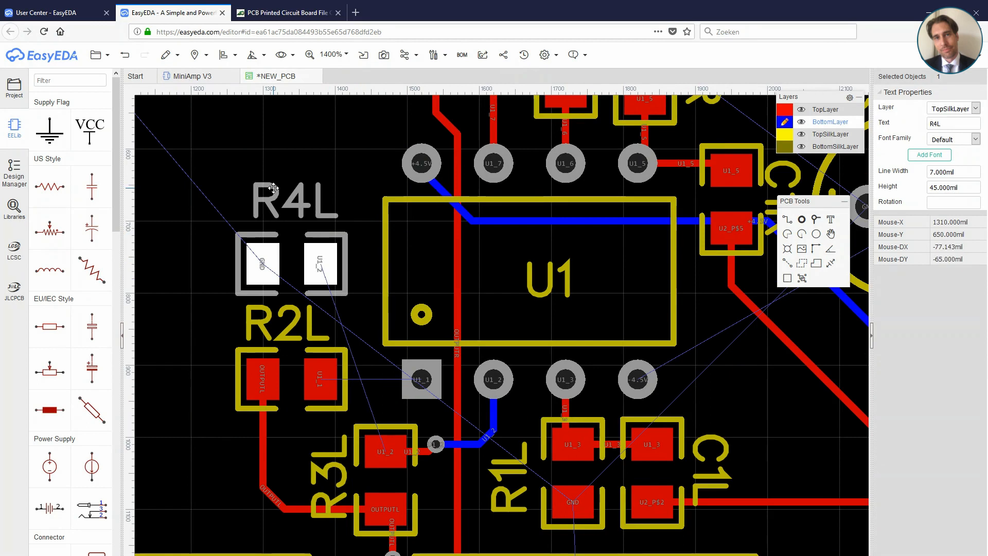
# Step: Route a top-layer track from U1's square pin to R2L's right pad
pyautogui.click(786, 219)
pyautogui.click(417, 377)
pyautogui.click(785, 109)
pyautogui.click(420, 377)
pyautogui.click(320, 379)
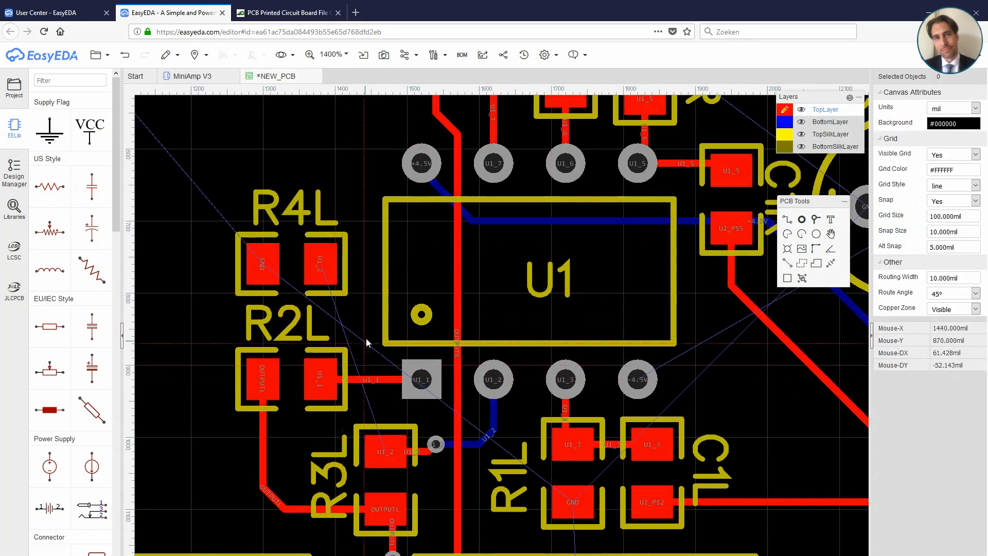
# Step: Route a top-layer track from R4L's right pad down between R2L's pads to R3L's upper pad
pyautogui.click(816, 220)
pyautogui.click(787, 219)
pyautogui.click(323, 267)
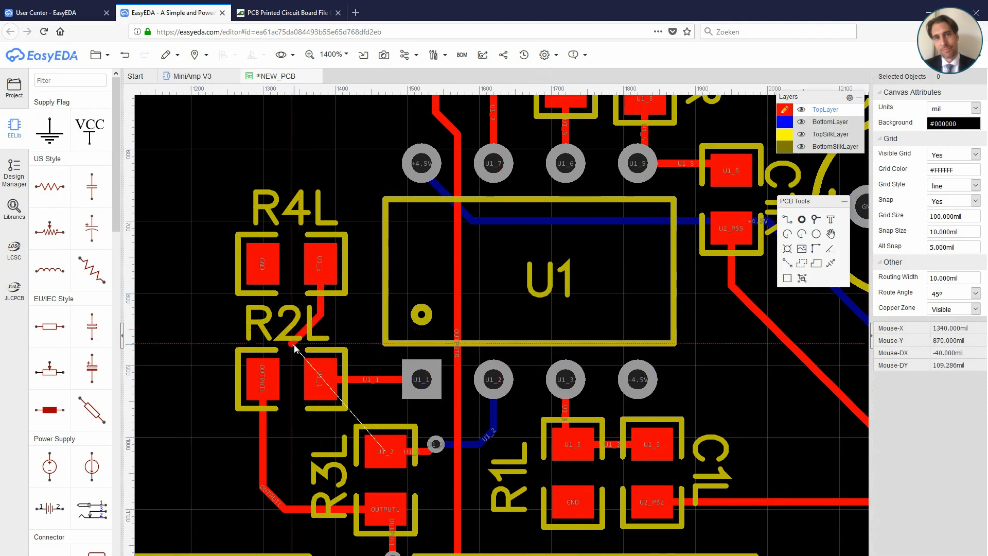
pyautogui.click(292, 307)
pyautogui.click(292, 438)
pyautogui.click(312, 457)
pyautogui.click(386, 453)
# Step: Move R4R to the space above R1R, between R3R and C2L
pyautogui.scroll(-4, 409, 360)
pyautogui.moveTo(327, 224); pyautogui.dragTo(392, 340, button='right')
pyautogui.click(393, 340)
pyautogui.rightClick(218, 203)
pyautogui.moveTo(229, 194); pyautogui.dragTo(654, 242)
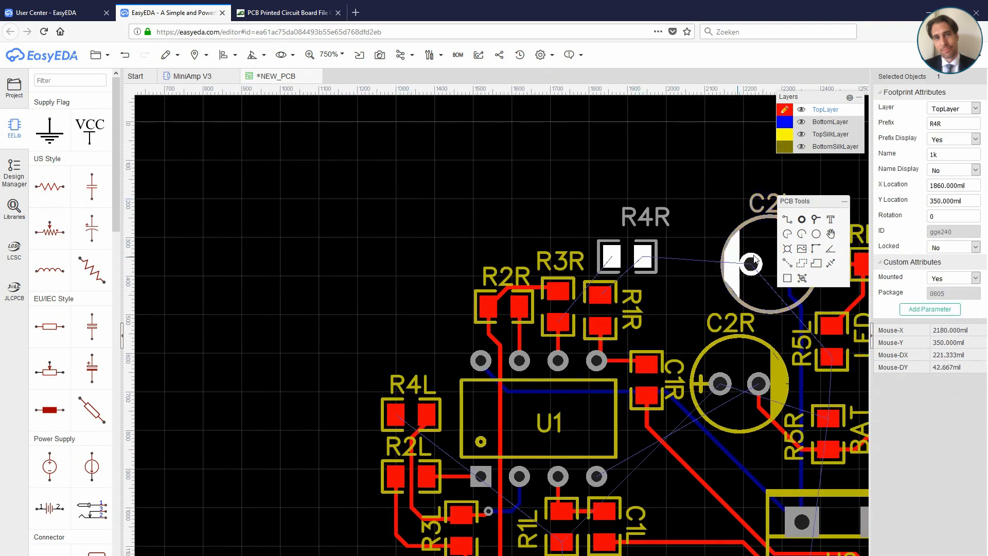
pyautogui.click(583, 354)
pyautogui.scroll(3, 659, 322)
pyautogui.moveTo(564, 245); pyautogui.dragTo(570, 245)
pyautogui.moveTo(493, 238); pyautogui.dragTo(494, 244)
# Step: Route a top-layer track from R3R's lower pad to R4R's left pad
pyautogui.press('w')
pyautogui.click(469, 327)
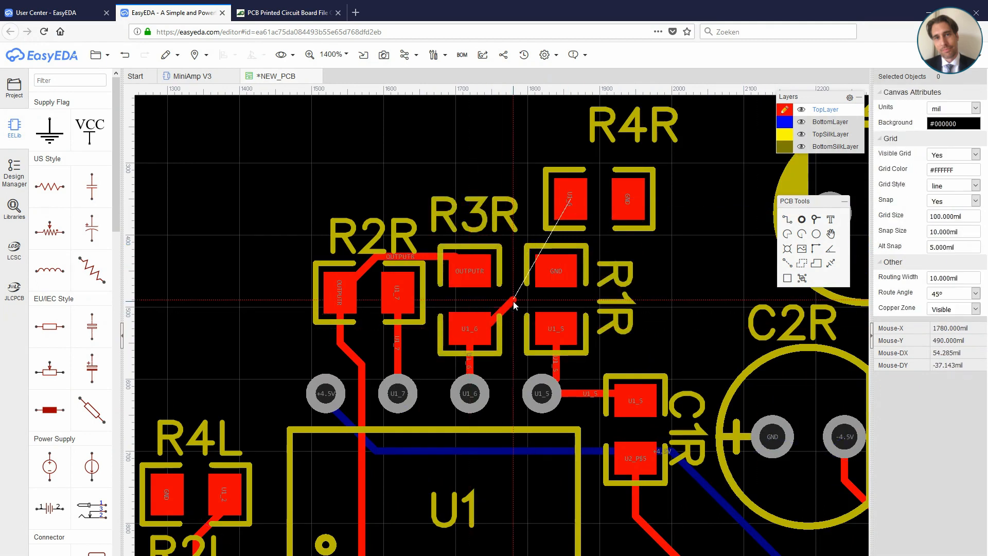
pyautogui.click(569, 199)
pyautogui.scroll(-5, 566, 201)
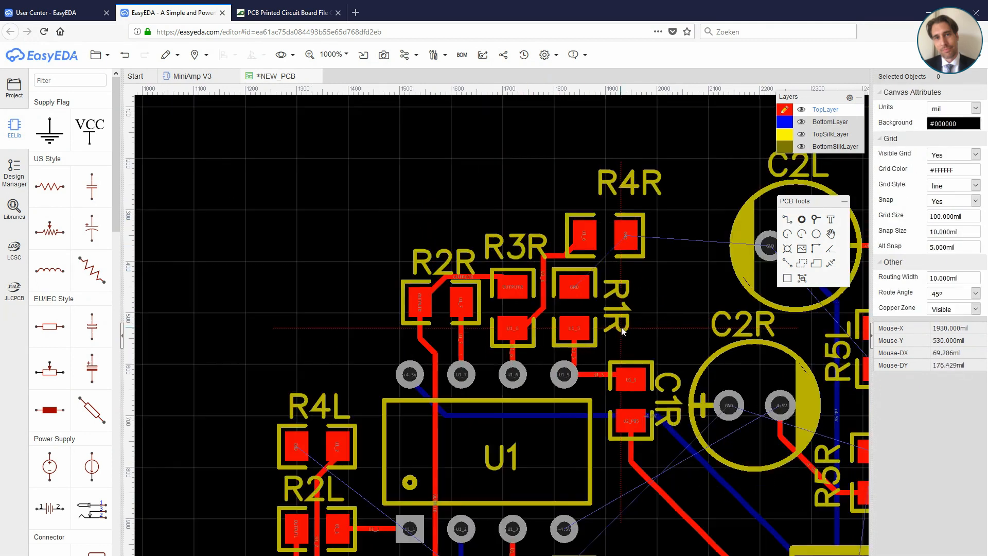
# Step: Place a via below and left of C2R, beside the diagonal track from C1R, and make the bottom layer active
pyautogui.moveTo(566, 388); pyautogui.dragTo(555, 338, button='right')
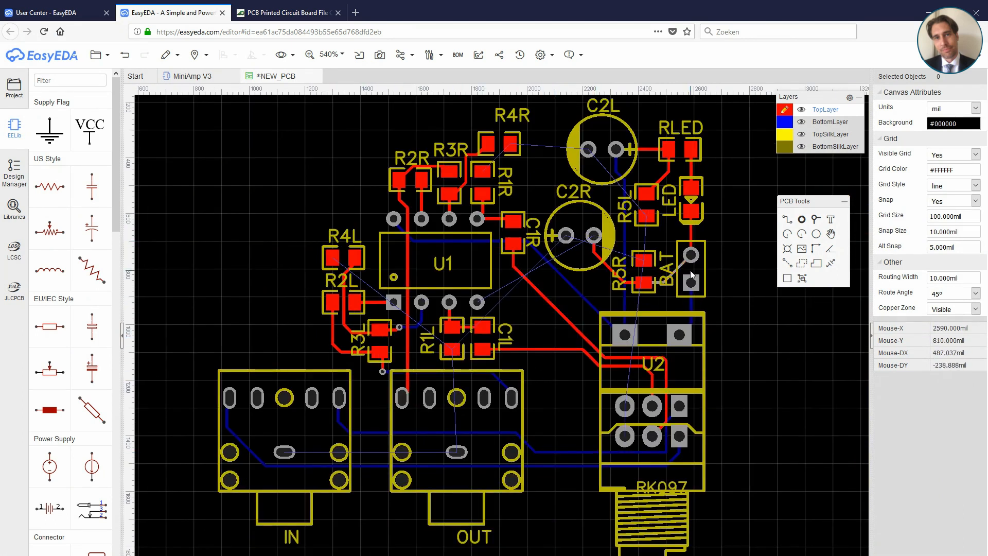
pyautogui.scroll(1, 606, 270)
pyautogui.click(787, 221)
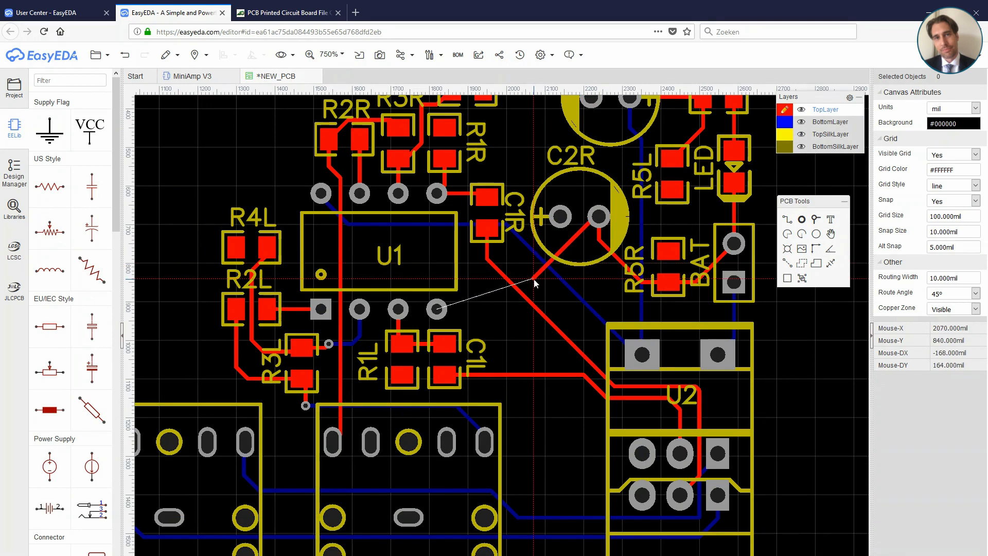
pyautogui.click(533, 278)
pyautogui.press('b')
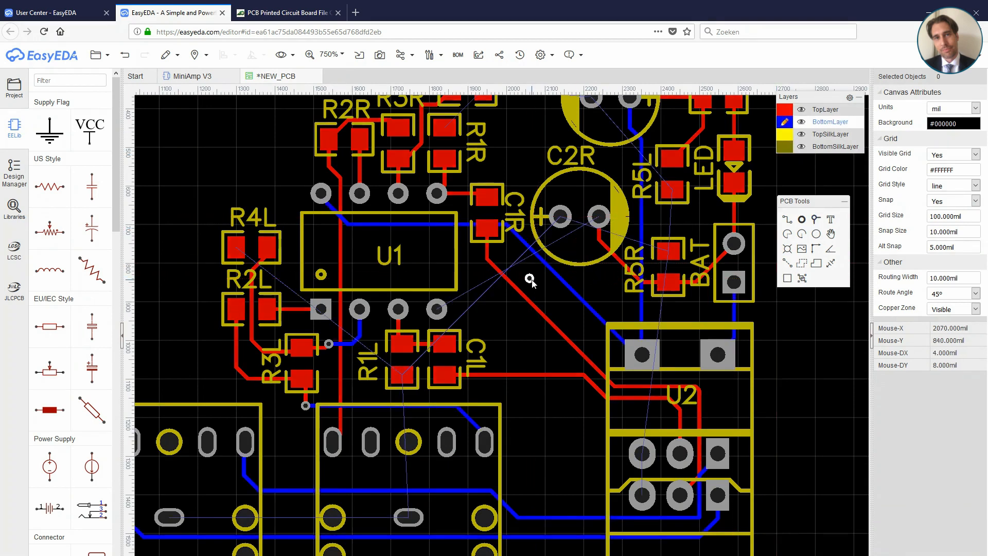
pyautogui.press('Escape')
# Step: Route a bottom-layer track from the via near C2R to U1's -4.5V pin
pyautogui.click(788, 222)
pyautogui.click(531, 278)
pyautogui.click(438, 309)
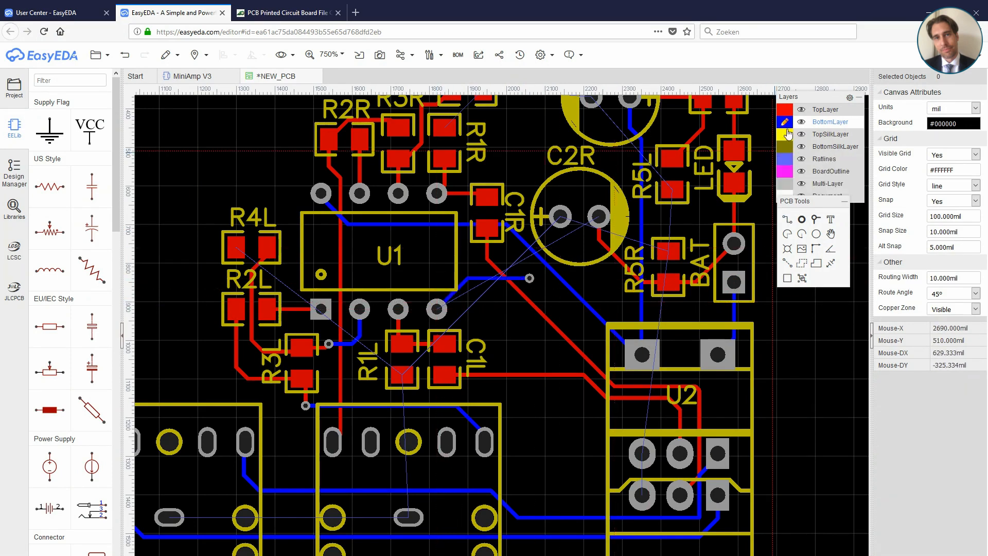
# Step: Route a top-layer track from the via near C2R to C2R's -4.5V pad
pyautogui.click(785, 109)
pyautogui.click(530, 278)
pyautogui.click(594, 221)
pyautogui.rightClick(560, 301)
# Step: Nudge R4R, R3R and R1R apart, centre the R2R label over its resistor, and adjust the track between R3R and R4R
pyautogui.scroll(-2, 538, 347)
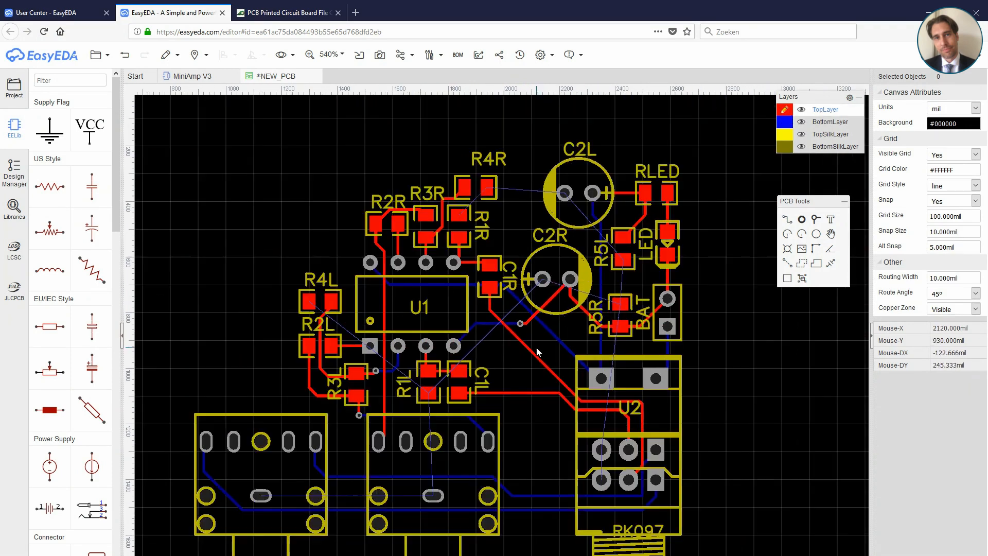
pyautogui.moveTo(487, 188); pyautogui.dragTo(495, 186)
pyautogui.click(366, 214)
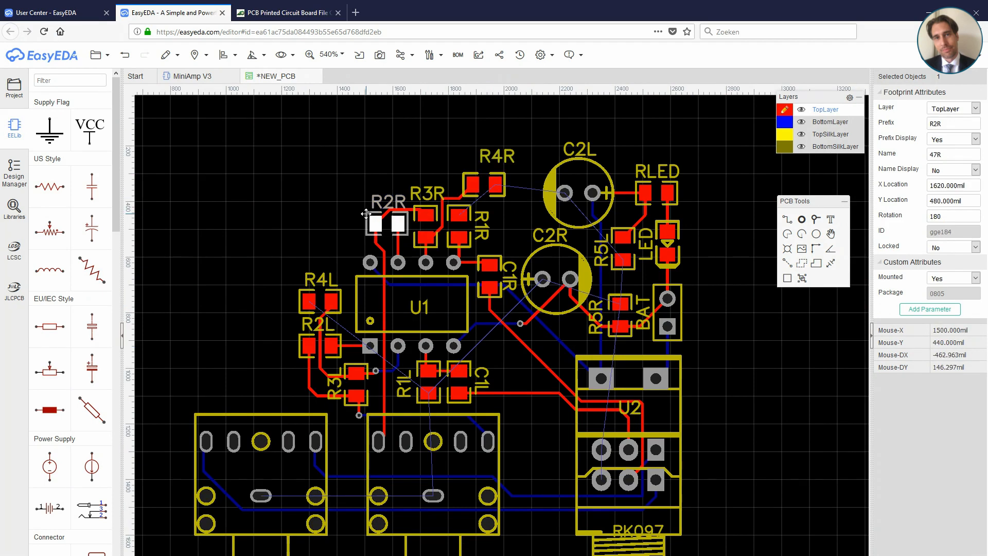
pyautogui.moveTo(385, 199); pyautogui.dragTo(382, 196)
pyautogui.moveTo(461, 208); pyautogui.dragTo(427, 206)
pyautogui.moveTo(443, 204); pyautogui.dragTo(446, 203)
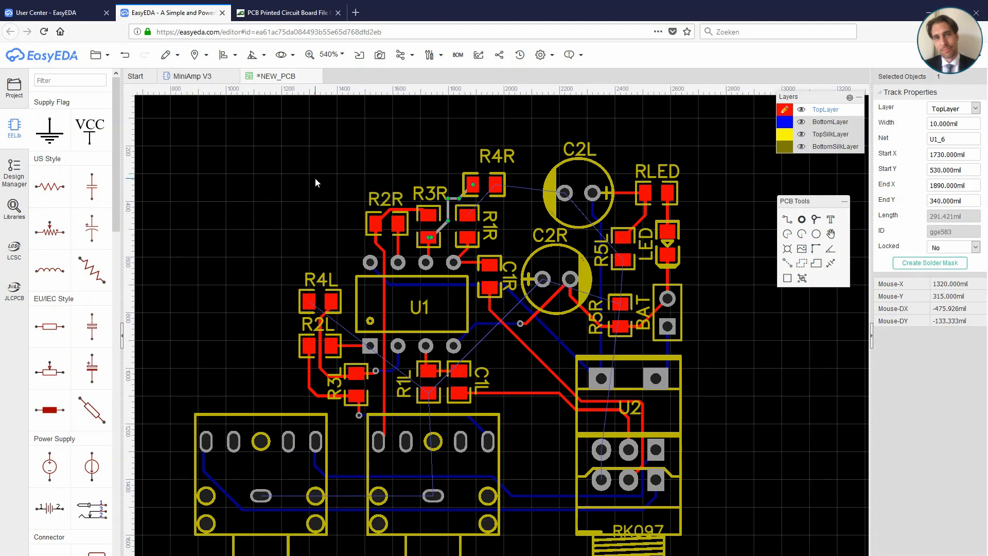
# Step: Move the OUT and IN labels up inside the outlines of their jacks
pyautogui.scroll(-2, 316, 183)
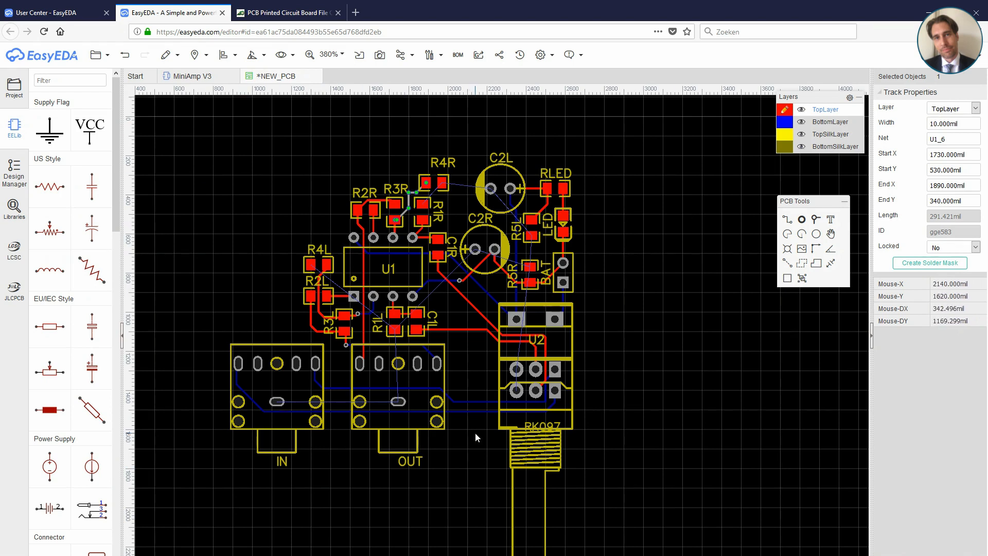
pyautogui.moveTo(415, 461); pyautogui.dragTo(405, 420)
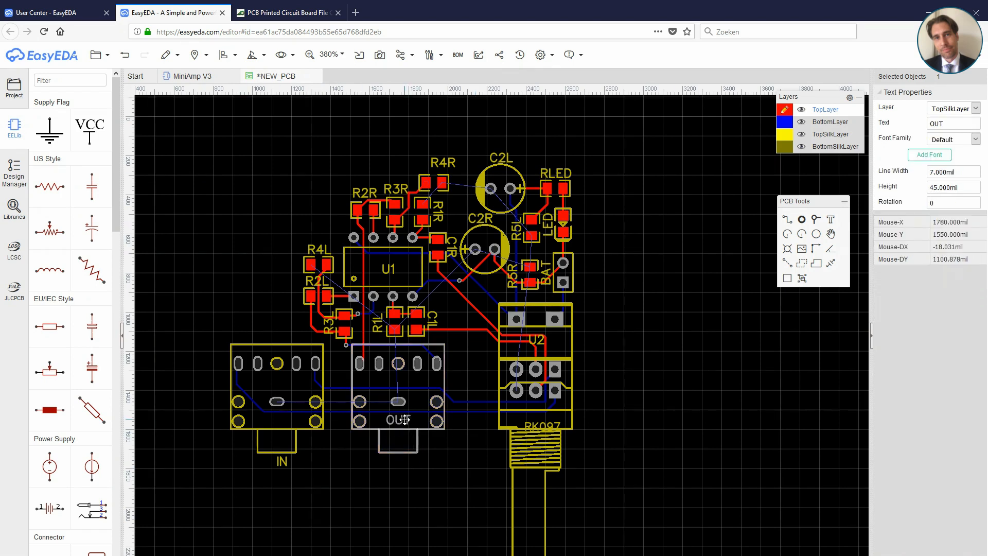
pyautogui.moveTo(282, 461); pyautogui.dragTo(278, 419)
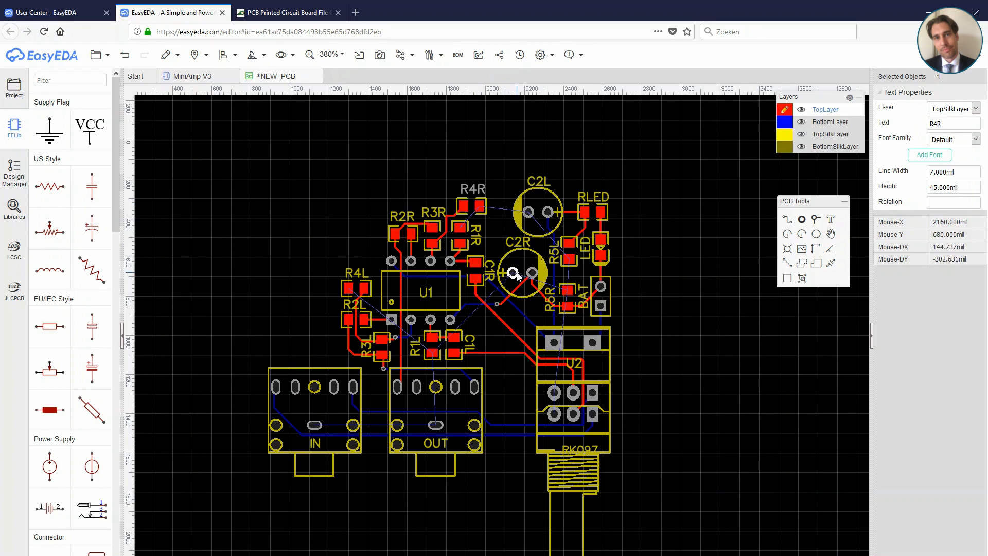
# Step: Draw a closed rectangle about 1780 by 1430 mil on the BoardOutline layer, enclosing the components with its lower edge along the jacks' front
pyautogui.moveTo(783, 154)
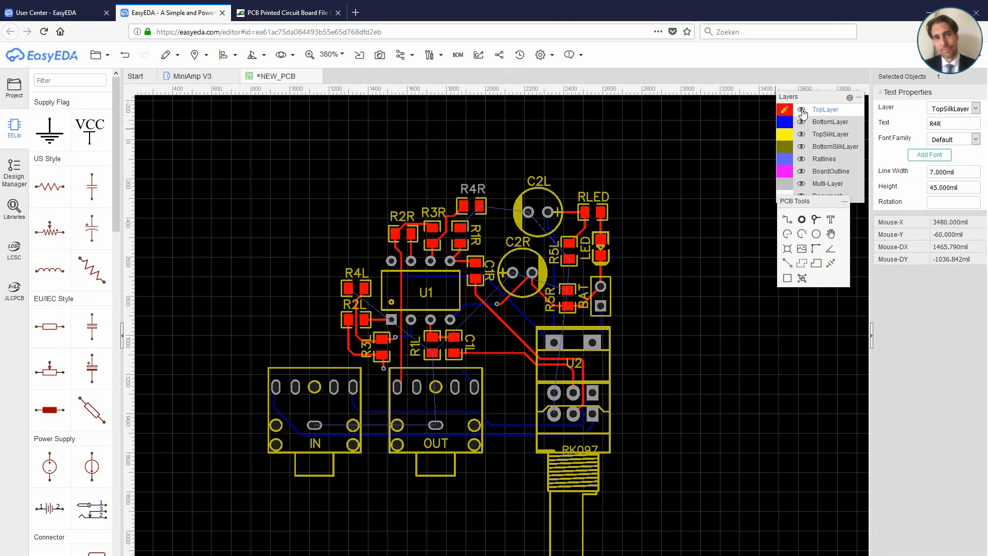
pyautogui.click(785, 174)
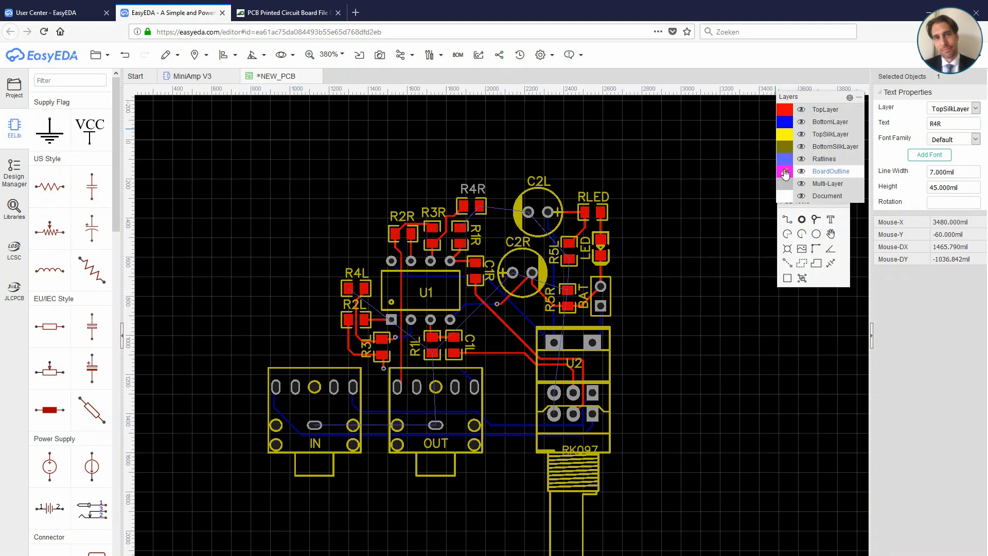
pyautogui.click(787, 221)
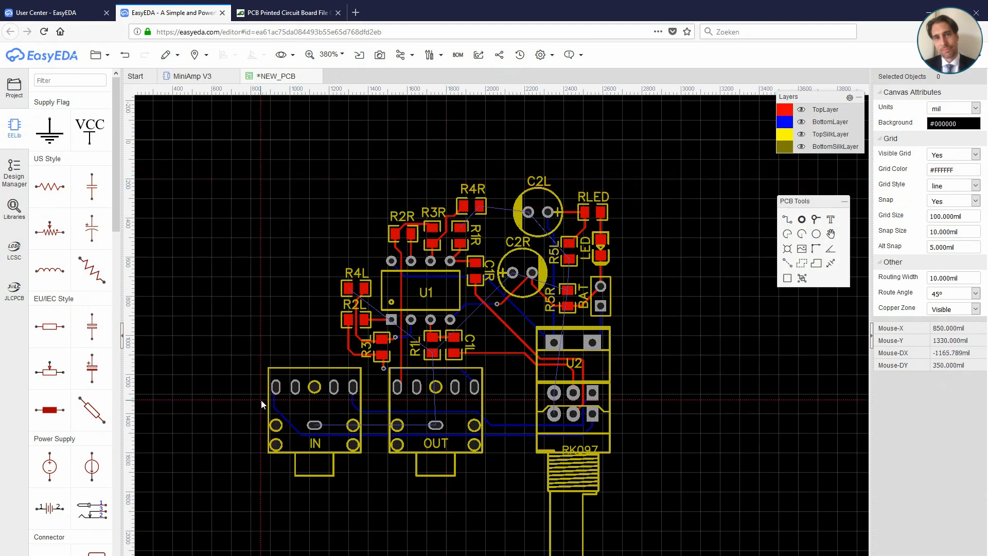
pyautogui.click(269, 452)
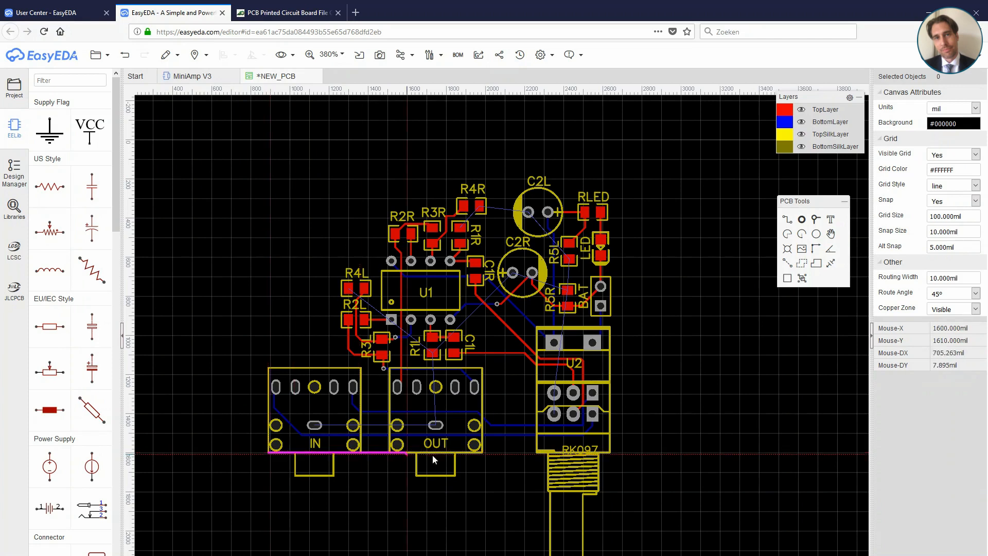
pyautogui.click(615, 452)
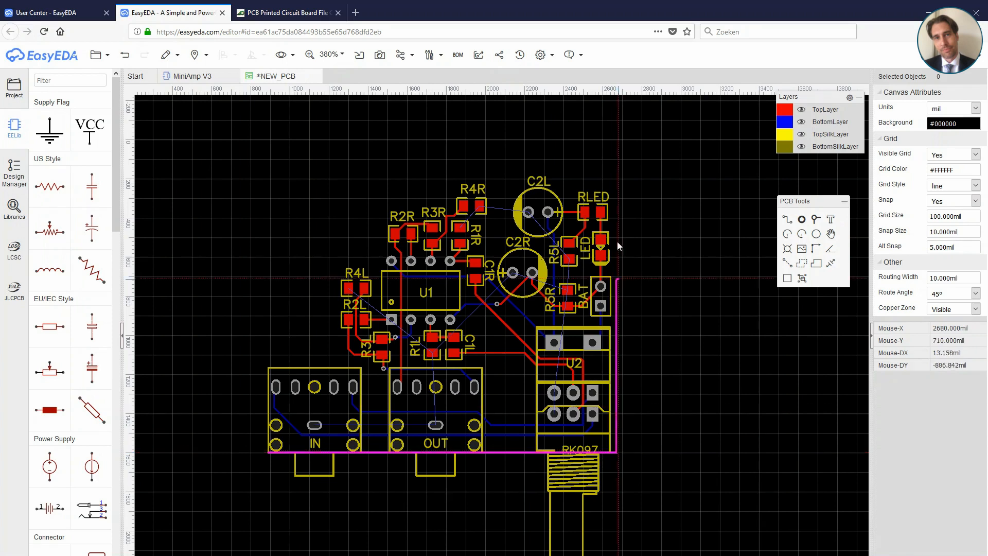
pyautogui.click(617, 175)
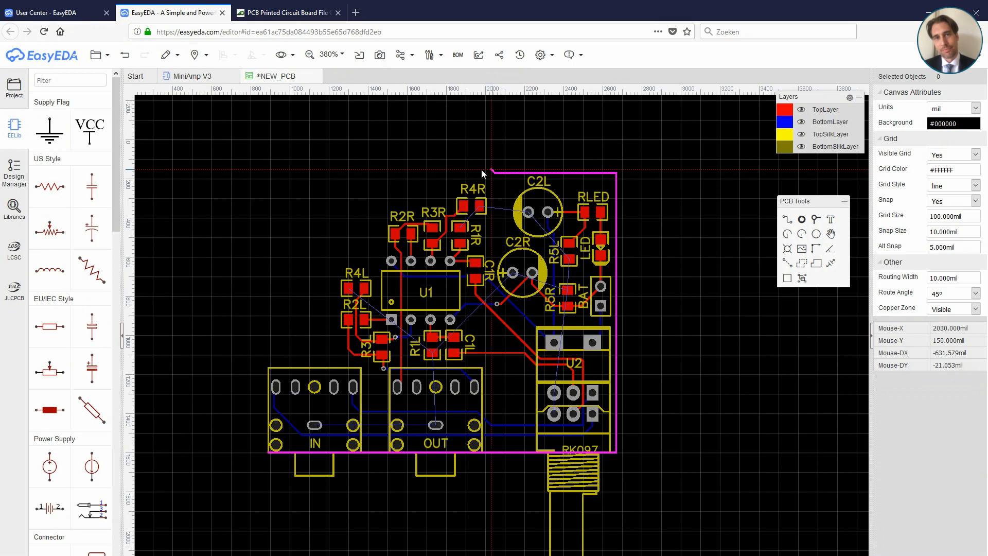
pyautogui.click(268, 174)
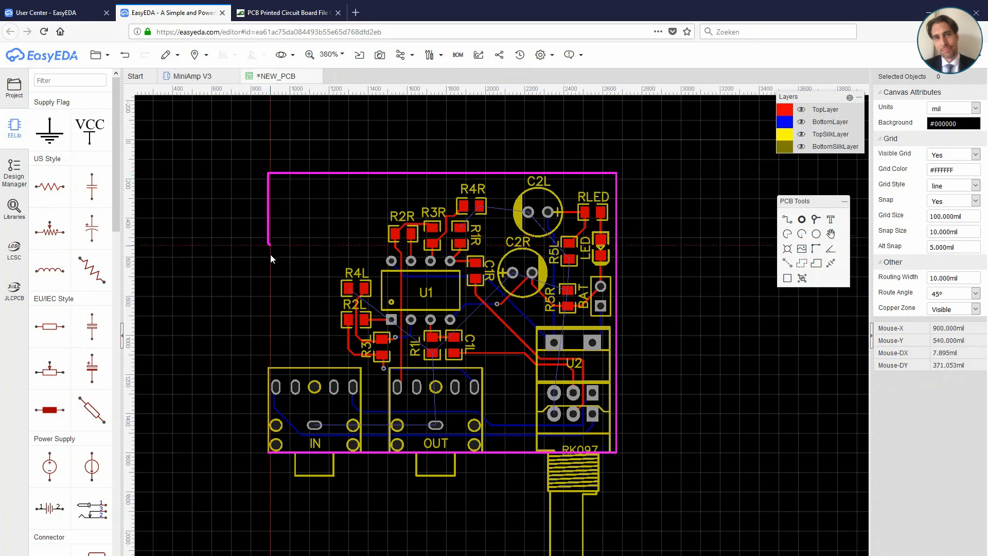
pyautogui.click(269, 452)
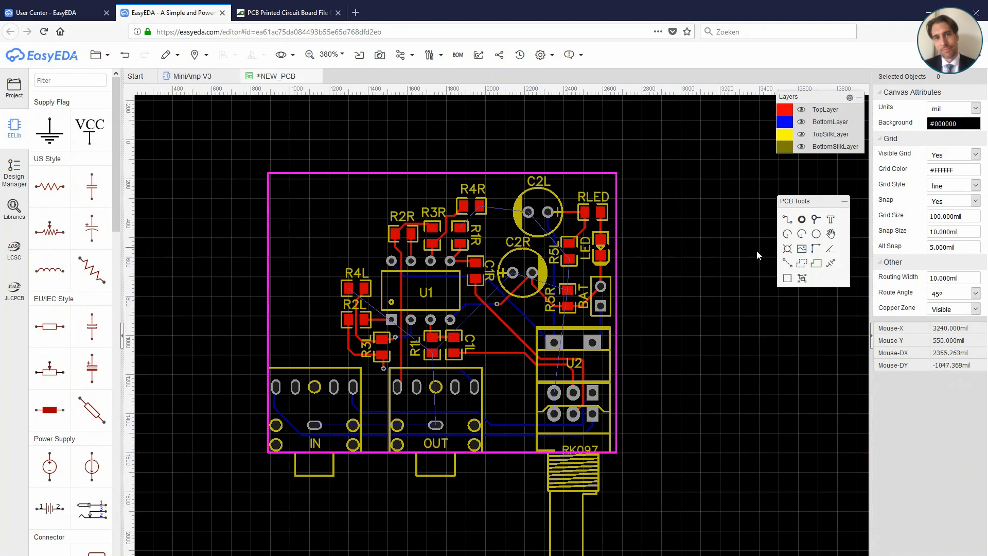
# Step: Draw a four-cornered copper area on the top layer just outside the board outline to fill the board with copper
pyautogui.click(802, 265)
pyautogui.moveTo(804, 187)
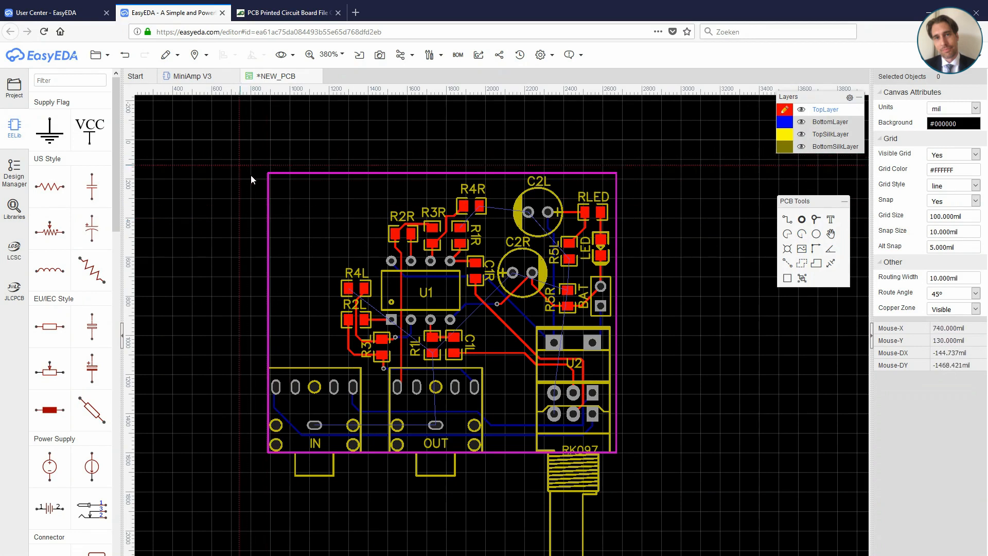
pyautogui.click(249, 152)
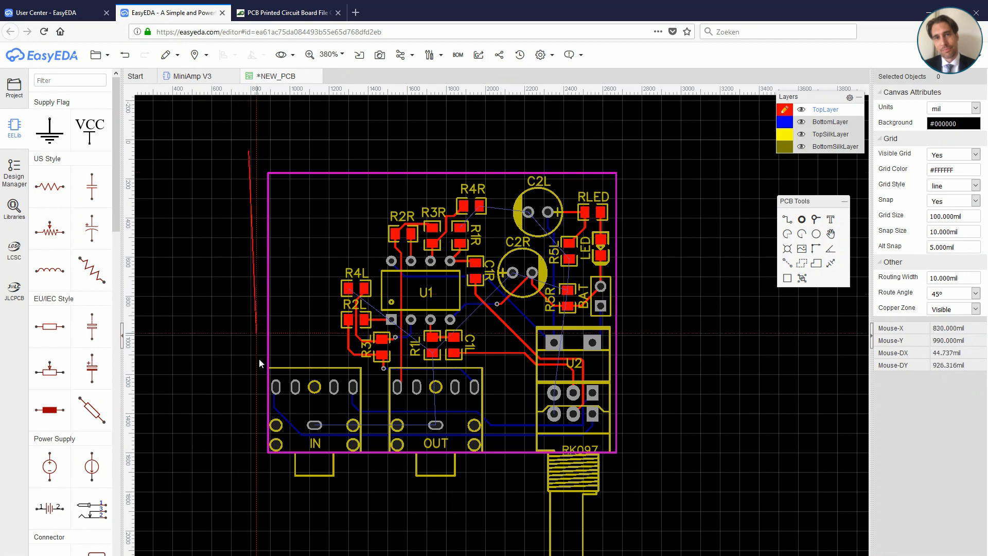
pyautogui.click(249, 478)
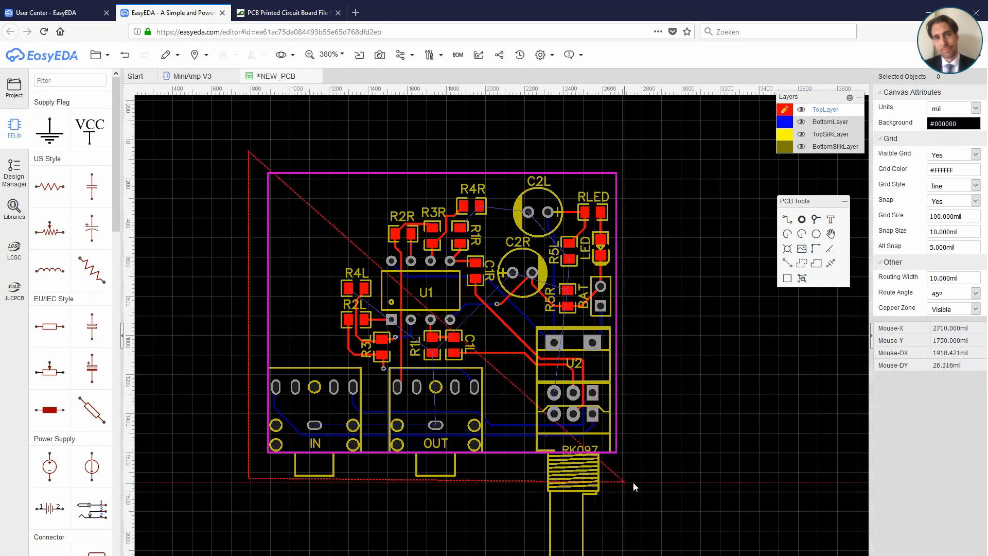
pyautogui.click(659, 485)
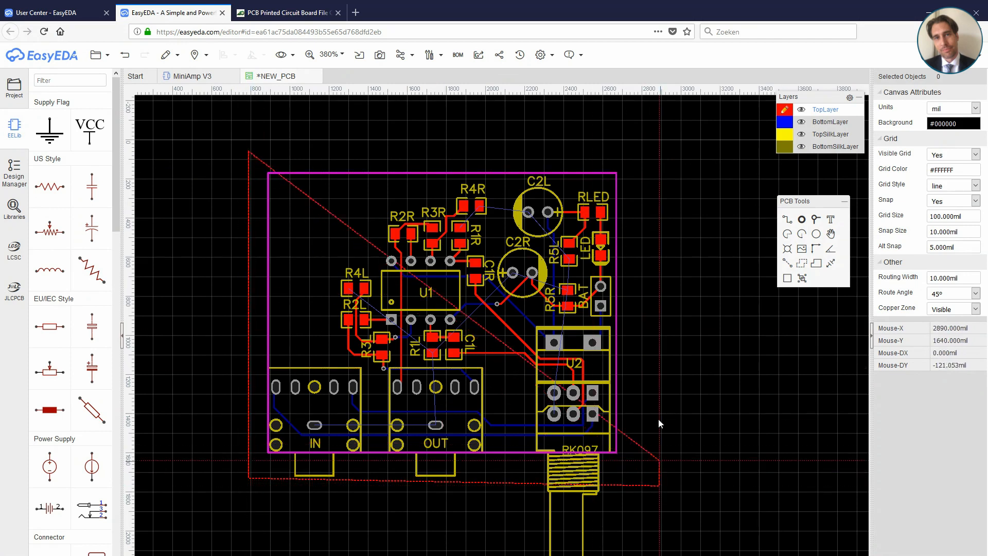
pyautogui.click(656, 152)
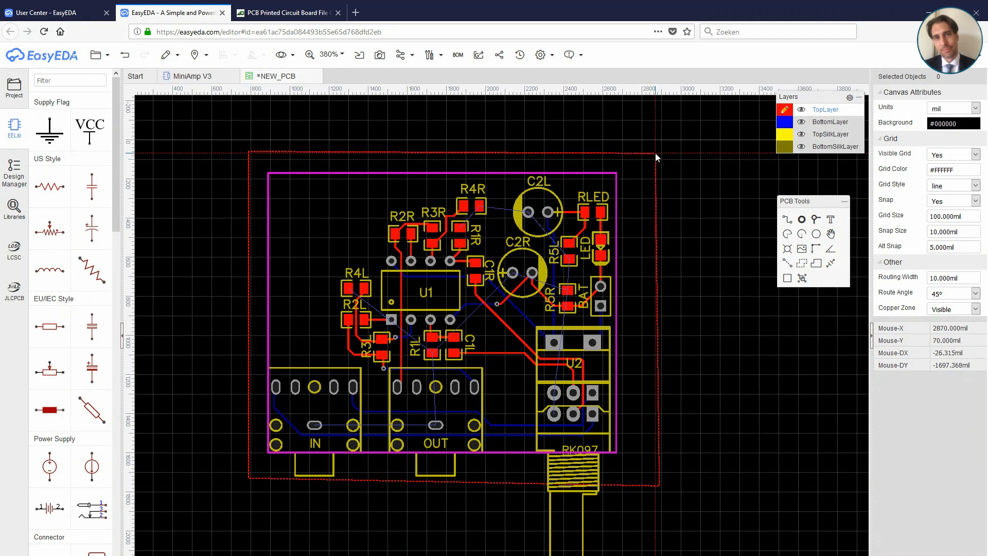
pyautogui.click(249, 152)
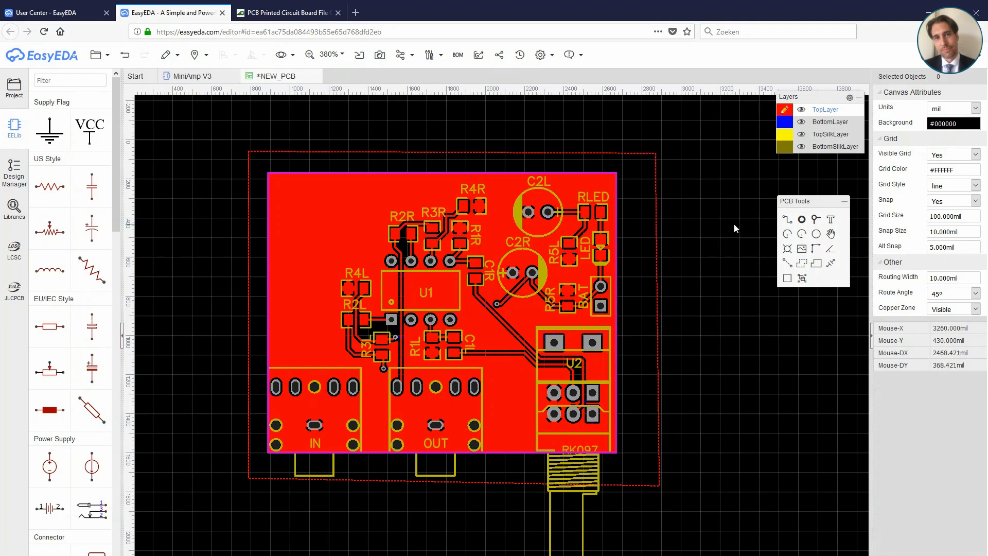
# Step: Place four mounting holes: upper-left corner, above the IN jack, between OUT and U2, and beside C2L; shift the OUT-side hole slightly left
pyautogui.click(789, 250)
pyautogui.click(289, 195)
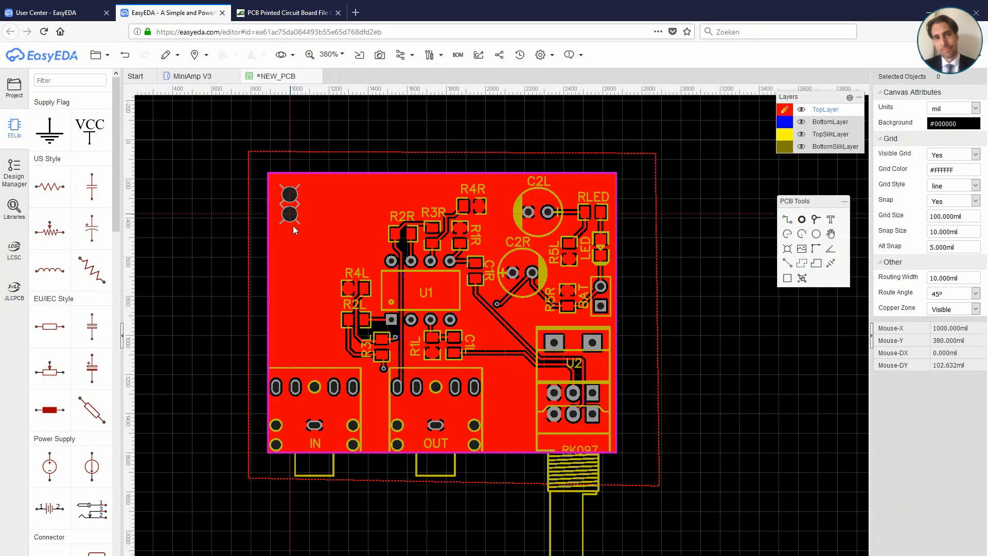
pyautogui.click(291, 349)
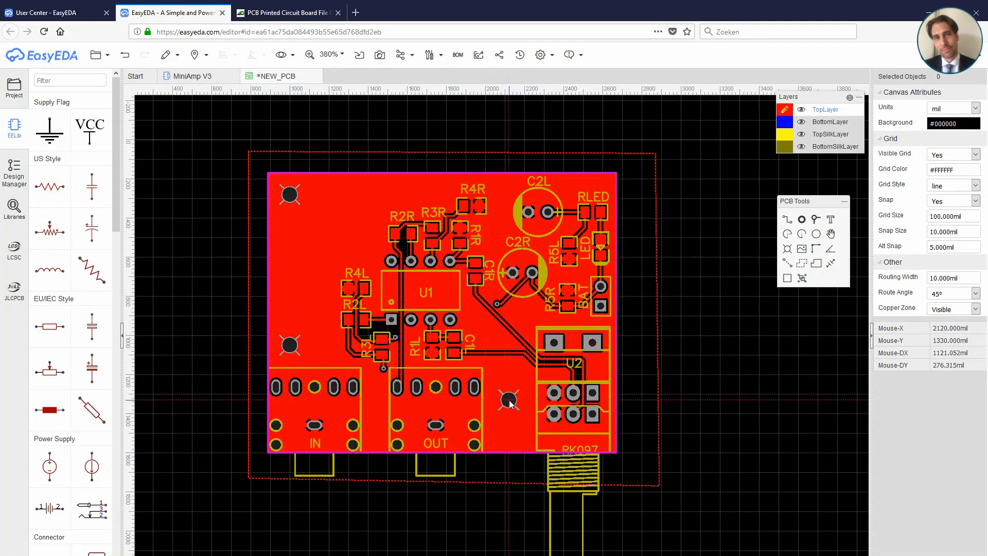
pyautogui.click(510, 401)
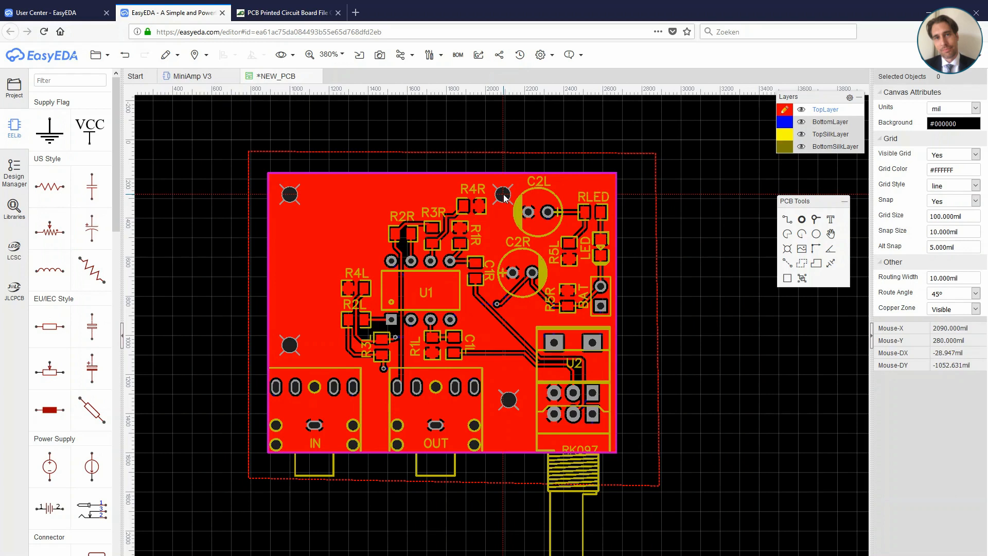
pyautogui.click(504, 194)
pyautogui.rightClick(504, 195)
pyautogui.moveTo(508, 393); pyautogui.dragTo(504, 392)
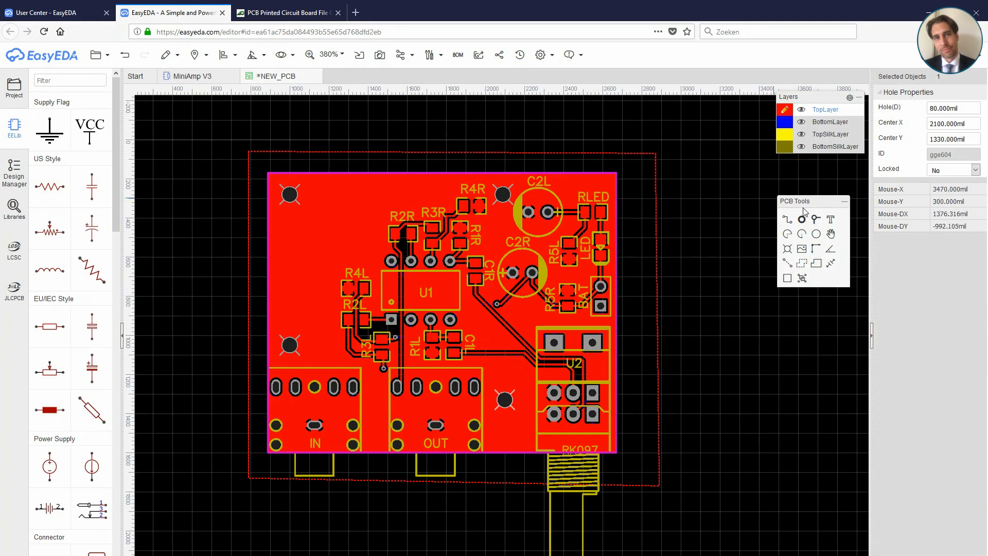
# Step: Make TopSilkLayer the active layer and place a text object just right of the board's upper-left mounting hole
pyautogui.moveTo(801, 156)
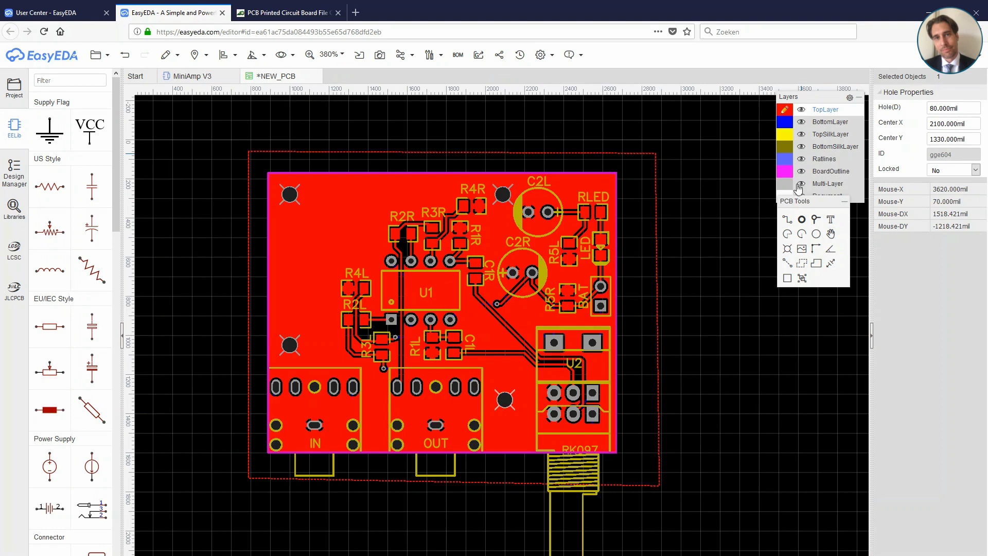
pyautogui.moveTo(816, 202); pyautogui.dragTo(822, 262)
pyautogui.moveTo(782, 136)
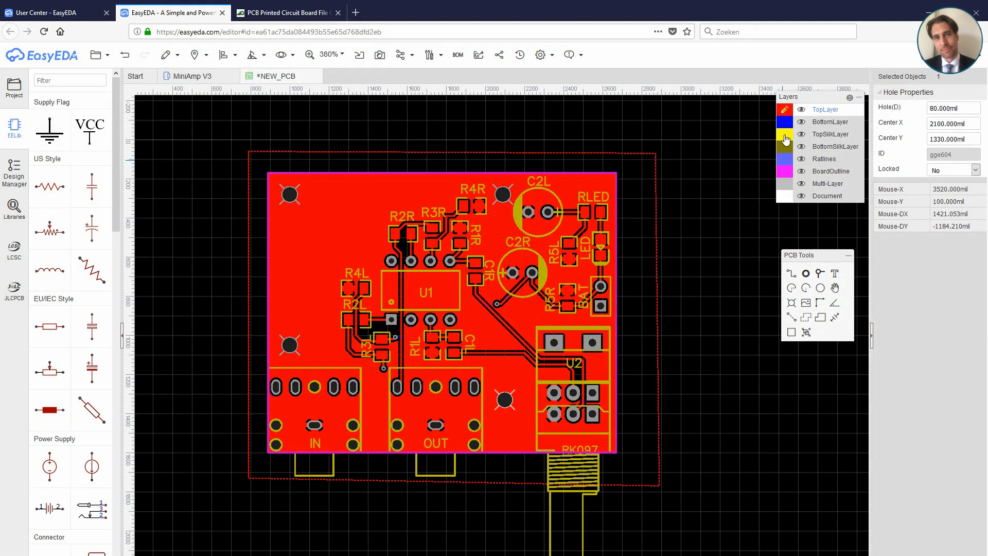
pyautogui.click(786, 139)
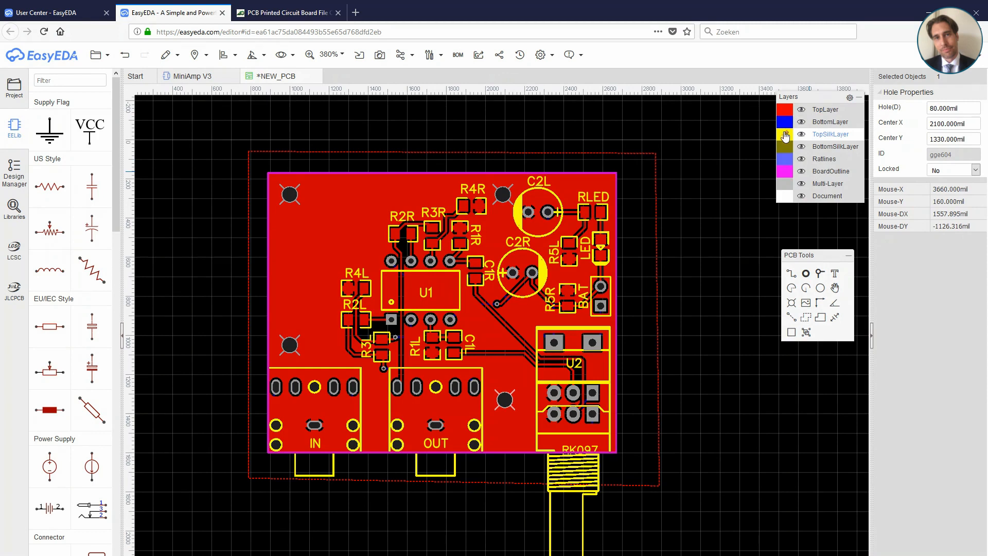
pyautogui.click(835, 278)
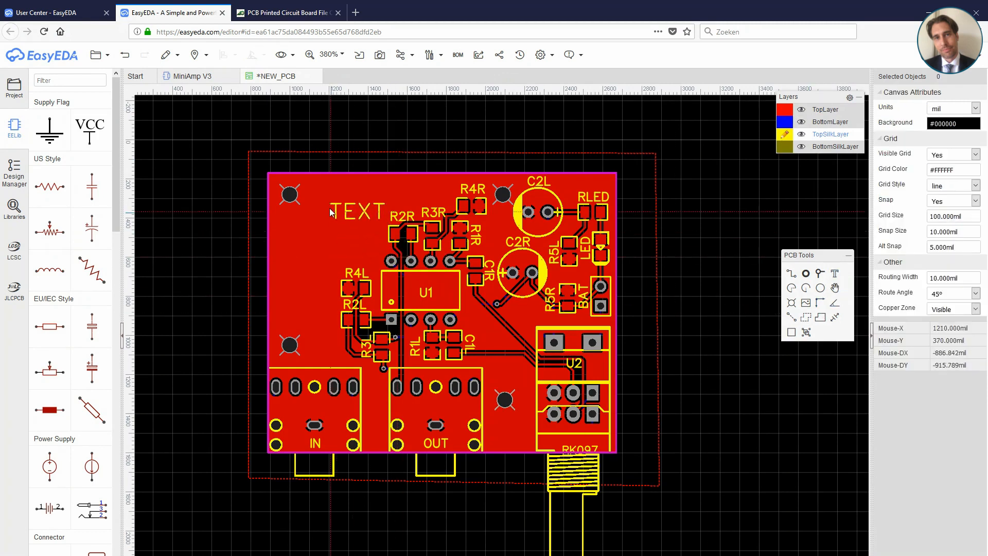
pyautogui.click(314, 195)
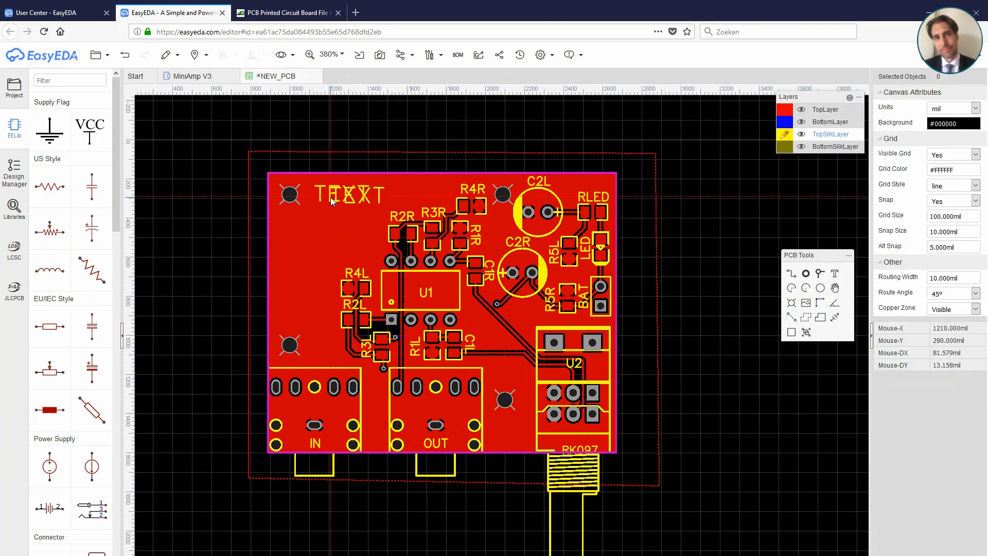
# Step: Change the new silkscreen text beside the upper-left hole to "MiniAMP V3"
pyautogui.click(345, 195)
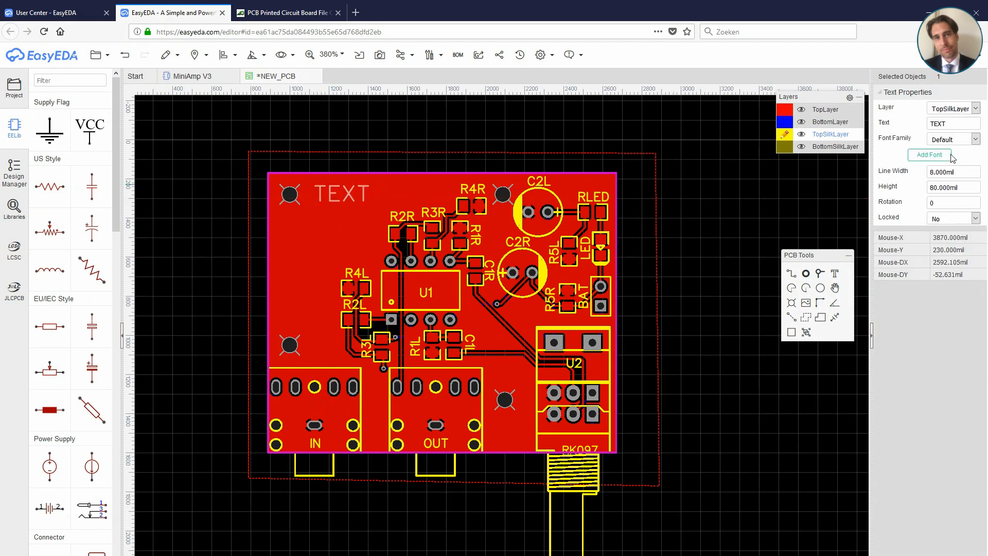
pyautogui.doubleClick(952, 124)
pyautogui.write('MiniAMP V3')
pyautogui.press('Tab')
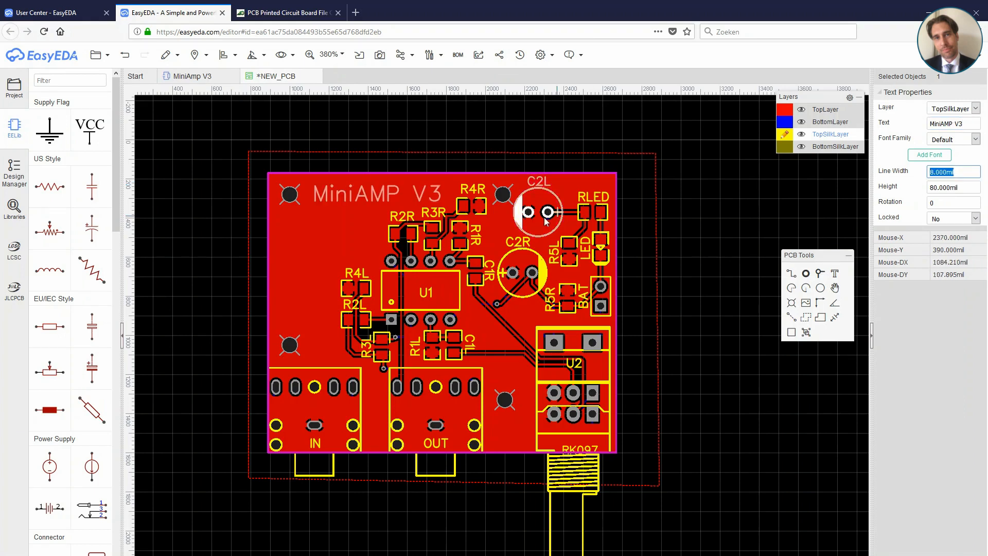
pyautogui.click(712, 225)
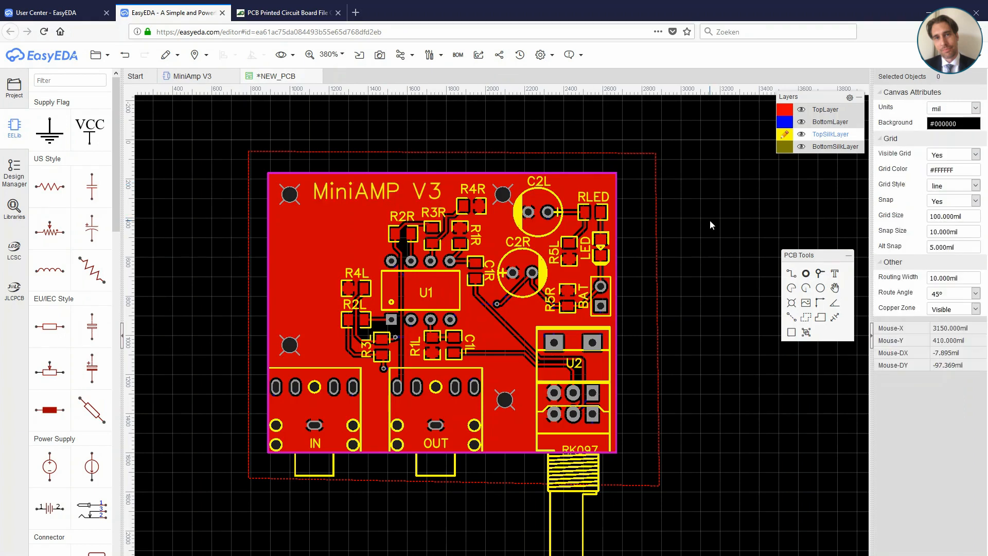